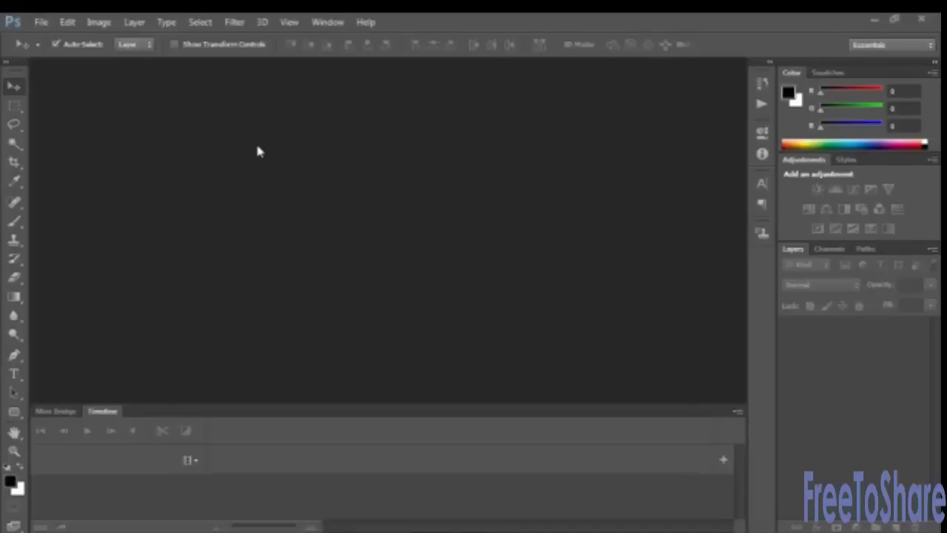
# Create a new Film & Video document at HDTV 1080p/29.97 (1920×1080)
pyautogui.click(39, 22)
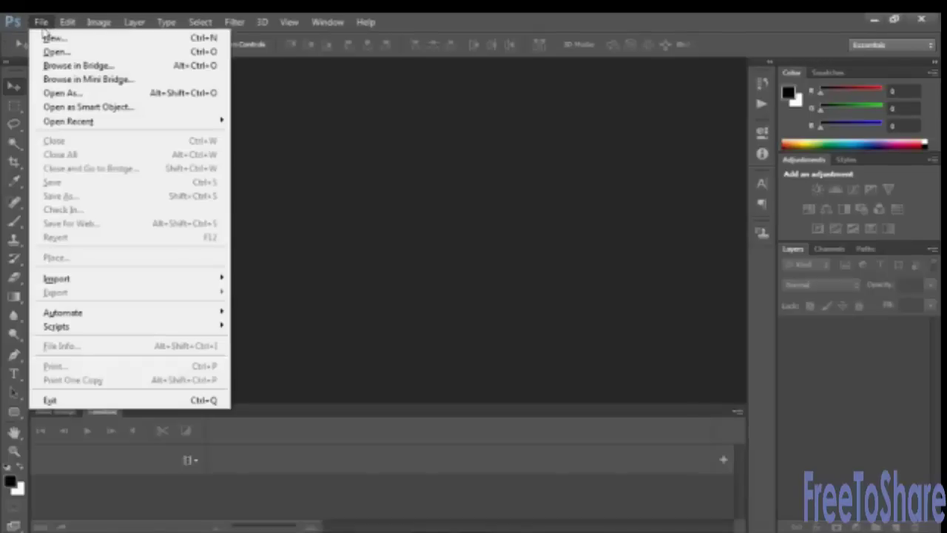
pyautogui.click(46, 37)
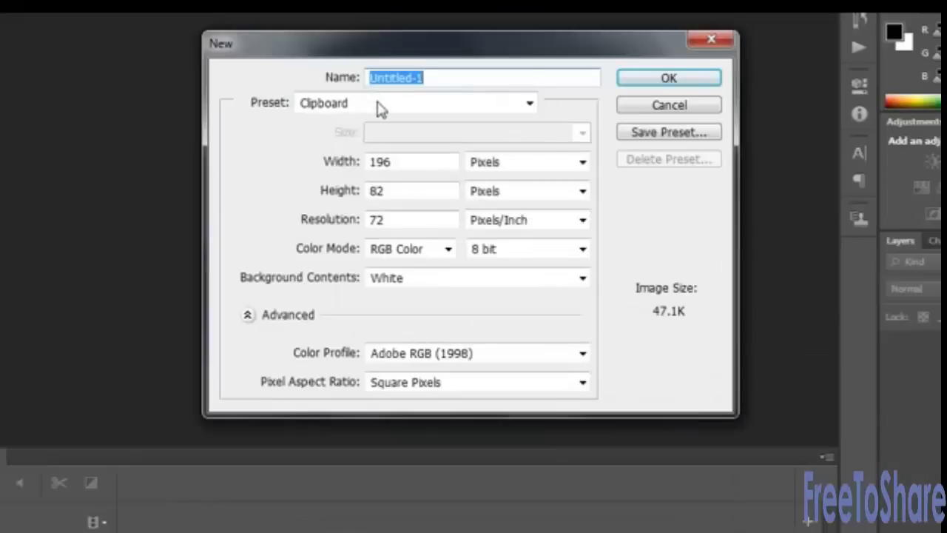
pyautogui.click(379, 108)
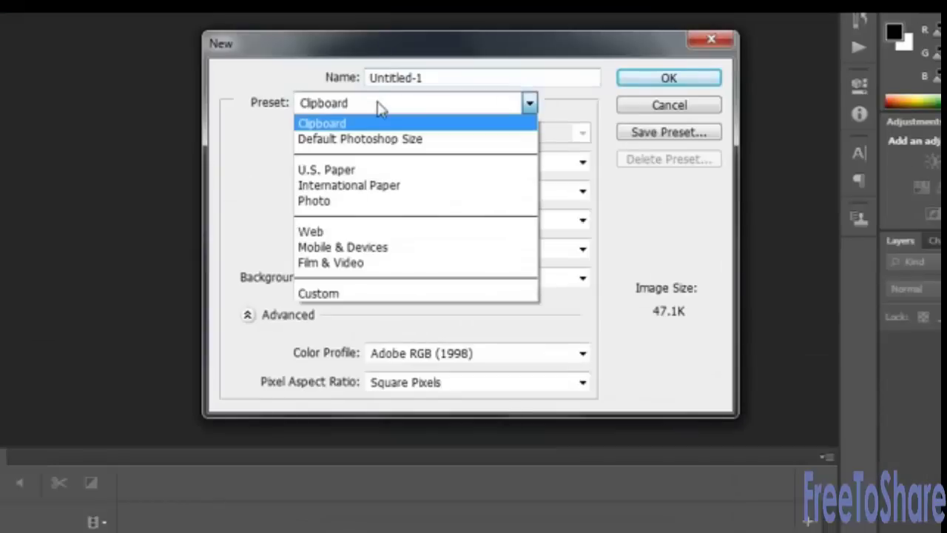
pyautogui.click(376, 264)
pyautogui.click(501, 133)
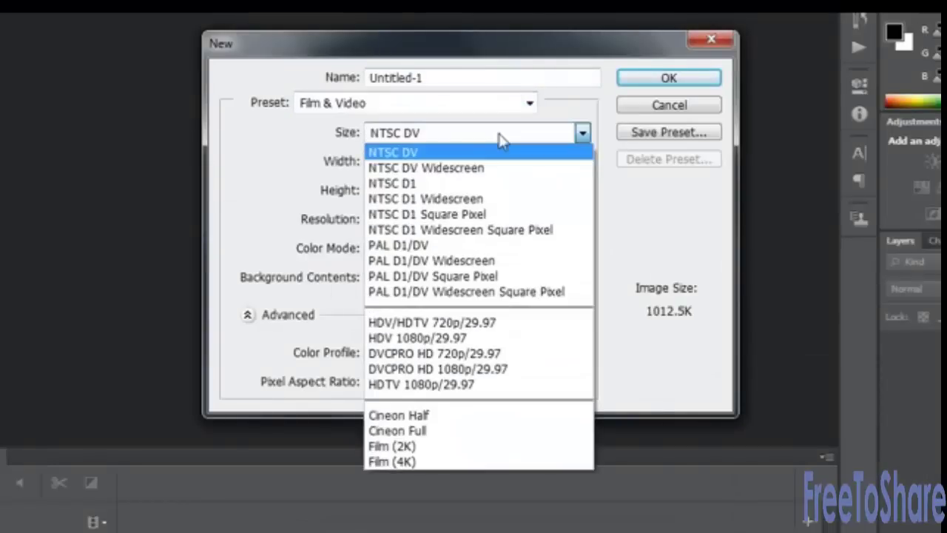
pyautogui.click(488, 385)
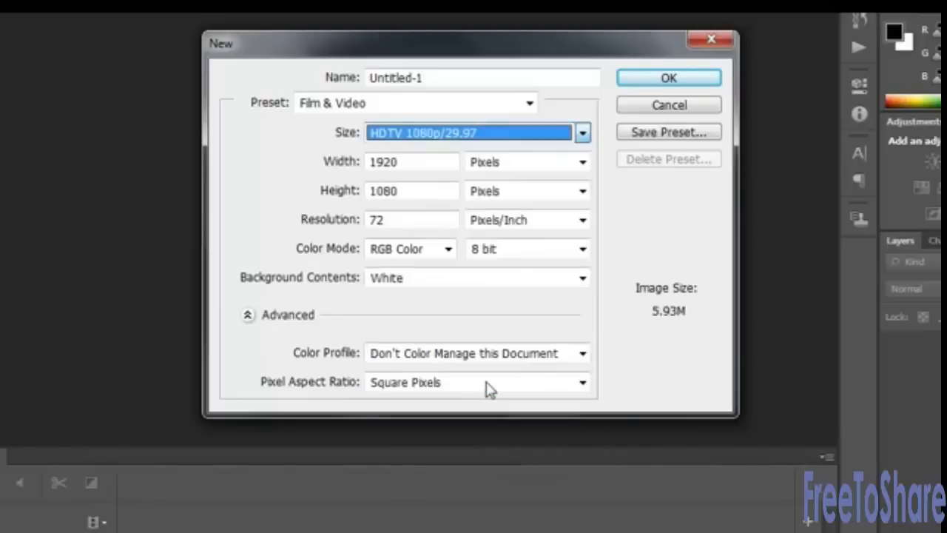
pyautogui.click(678, 82)
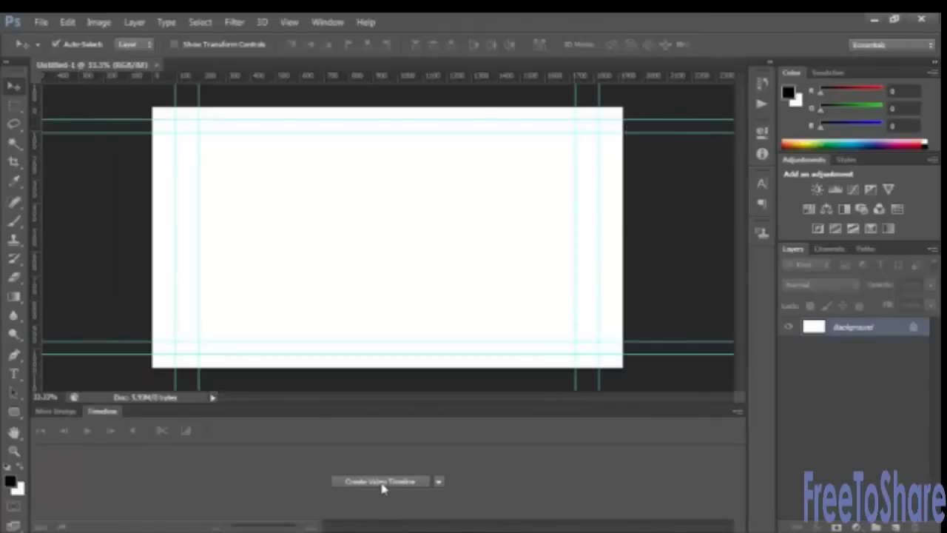
# Create the video timeline and fill Layer 0 with the black foreground colour
pyautogui.click(381, 482)
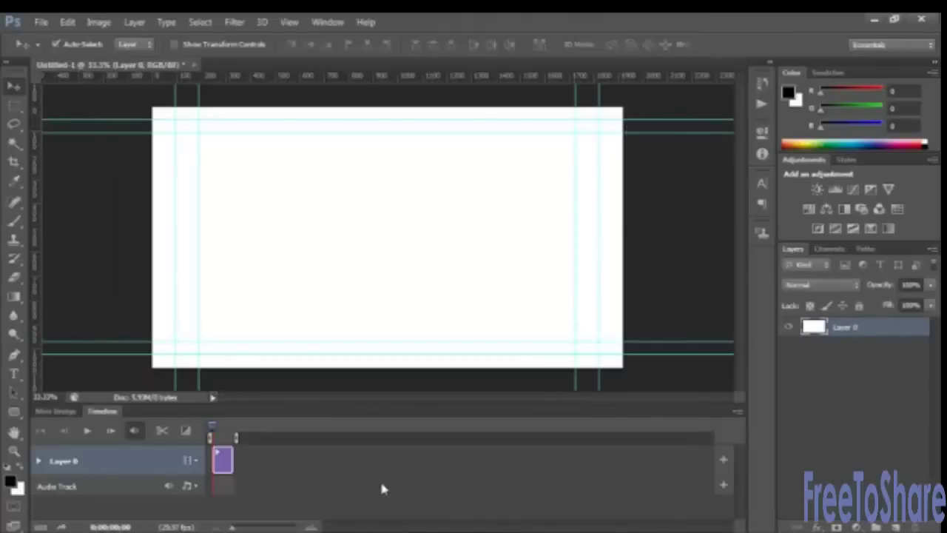
pyautogui.click(68, 21)
pyautogui.click(112, 226)
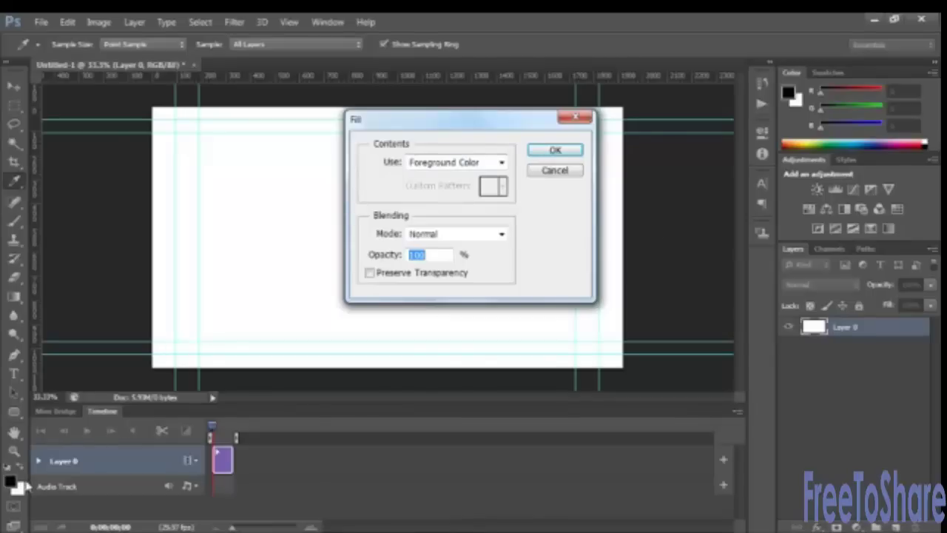
pyautogui.click(567, 150)
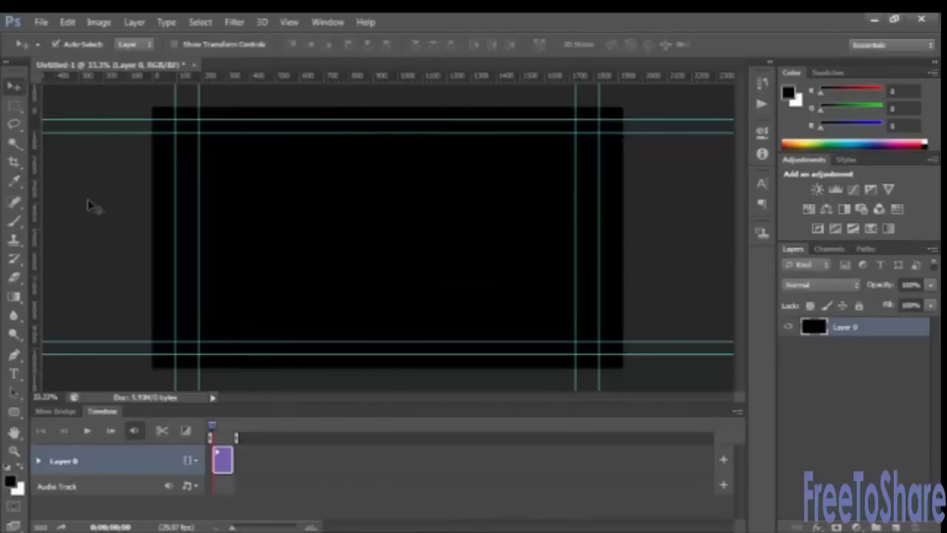
# Set the Type tool to Corki Rounded, 55 pt, centre-aligned
pyautogui.click(15, 373)
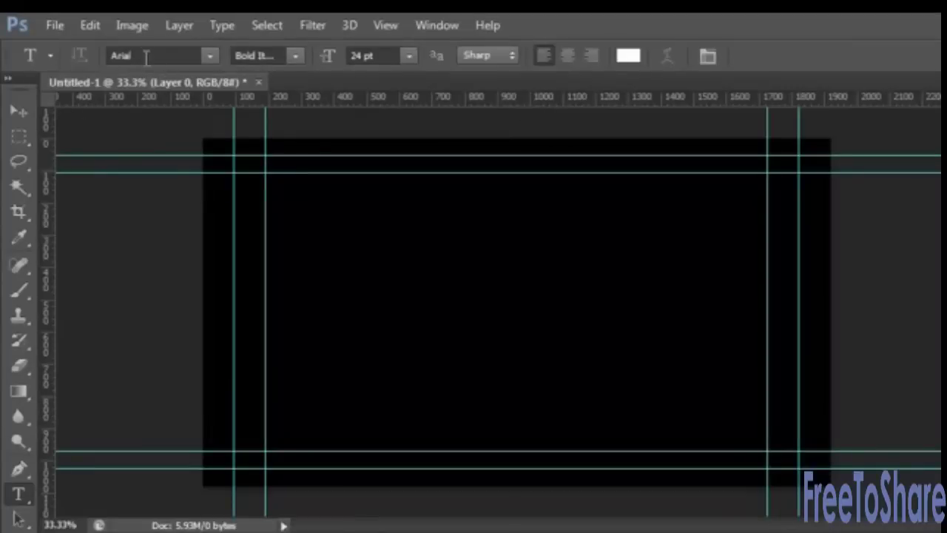
pyautogui.click(160, 55)
pyautogui.write('Corki R')
pyautogui.press('Return')
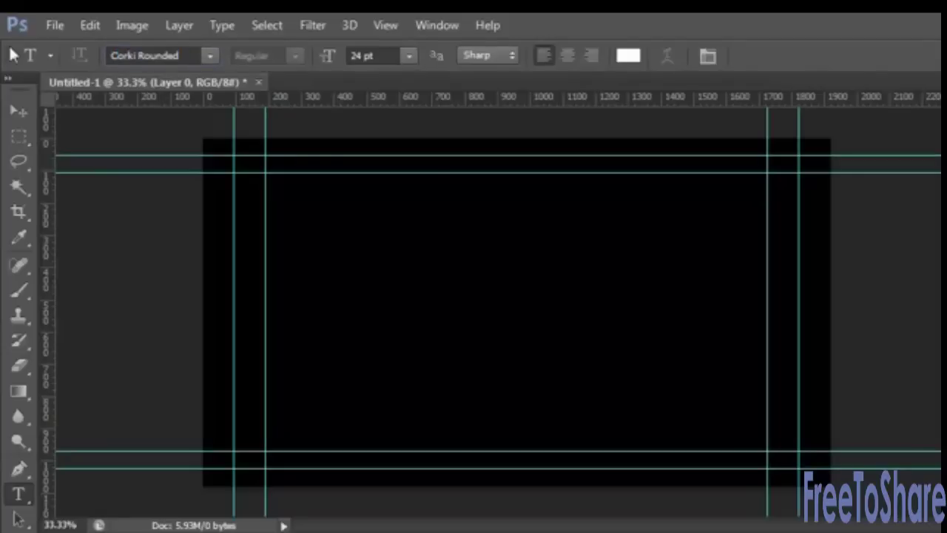
pyautogui.click(389, 55)
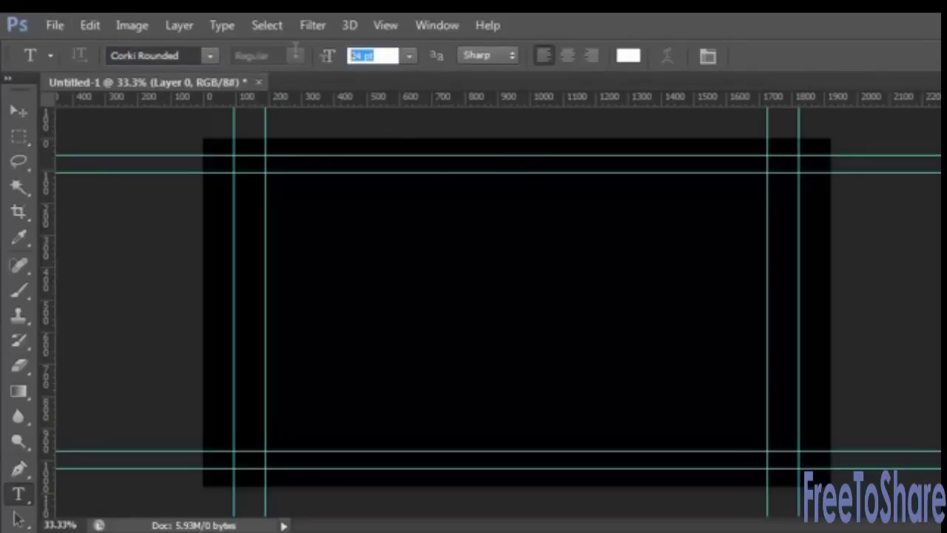
pyautogui.write('500')
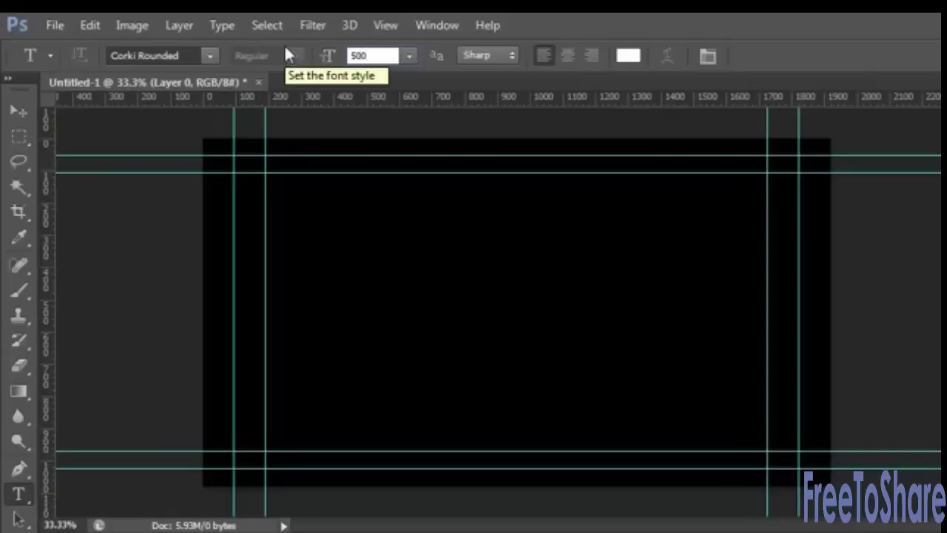
pyautogui.press('Return')
pyautogui.write('55')
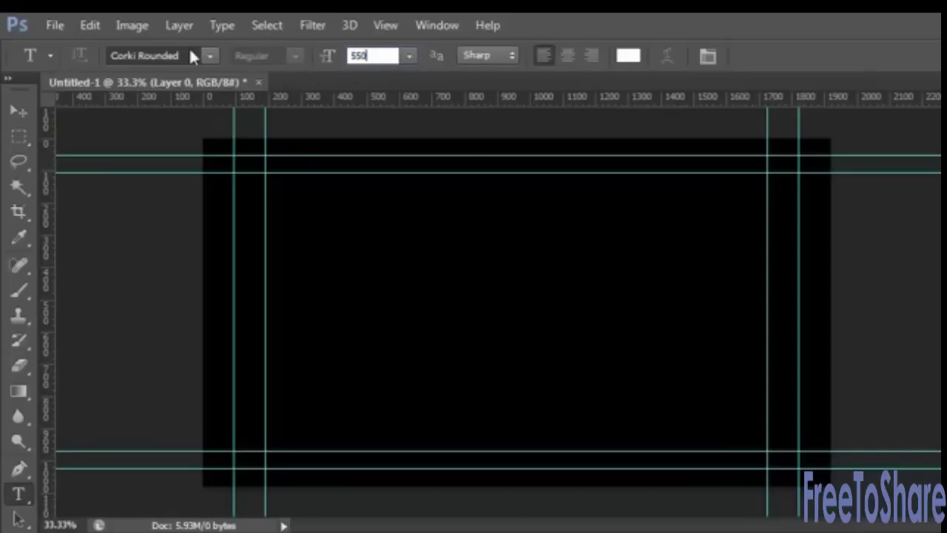
pyautogui.click(568, 57)
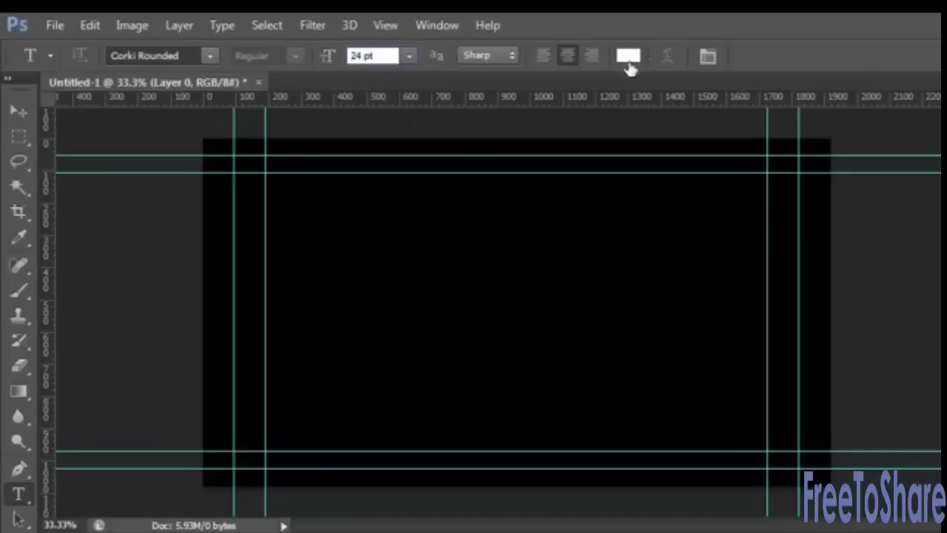
# Type the MON PARIS title at the canvas centre and enlarge it to about 500 pt
pyautogui.click(504, 299)
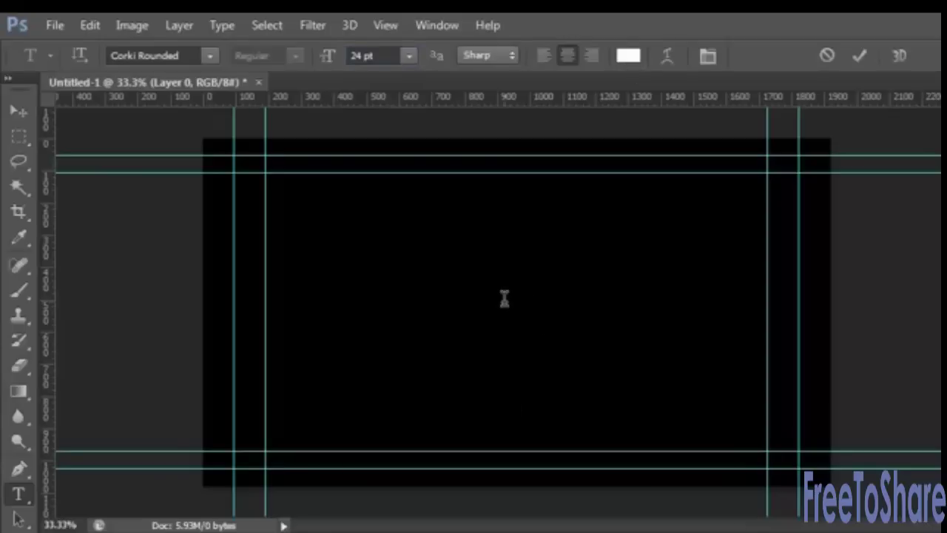
pyautogui.write('sagat')
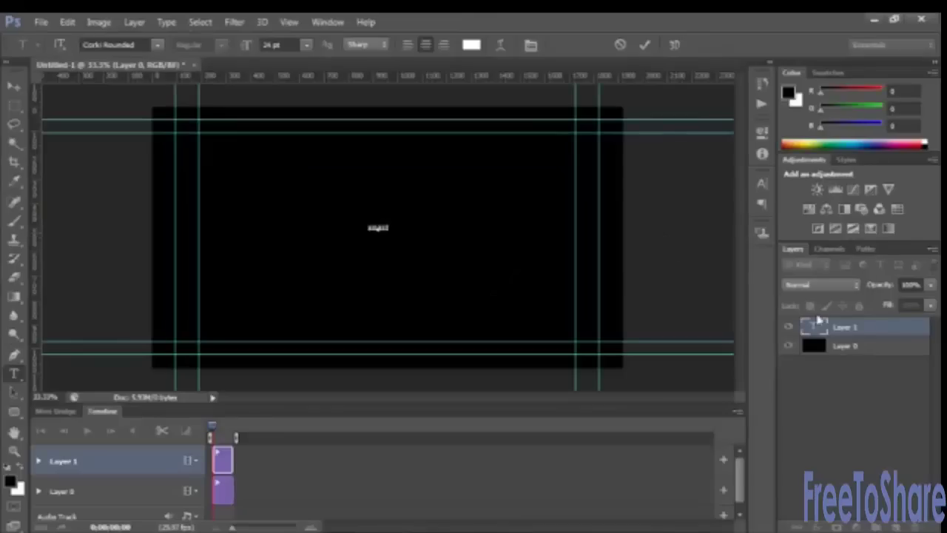
pyautogui.doubleClick(814, 326)
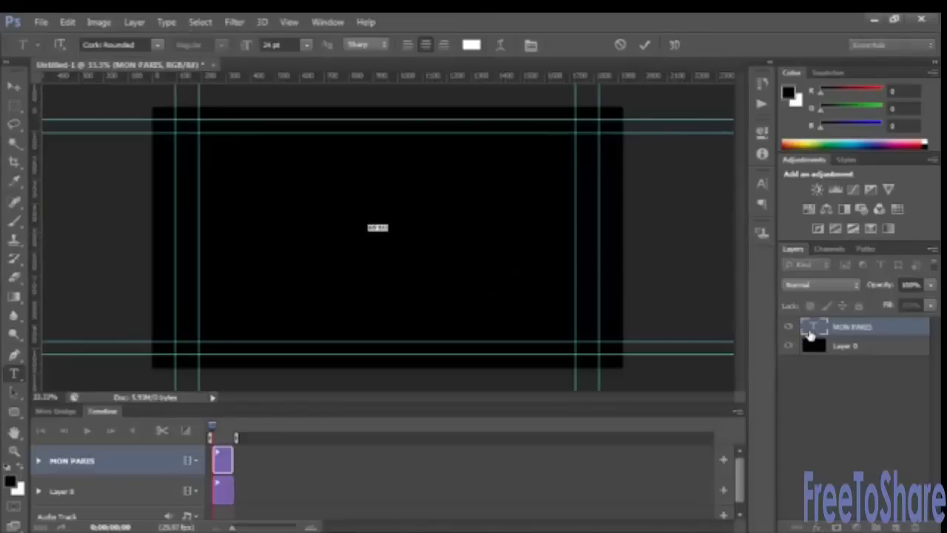
pyautogui.click(263, 45)
pyautogui.write('550')
pyautogui.press('Return')
pyautogui.write('500')
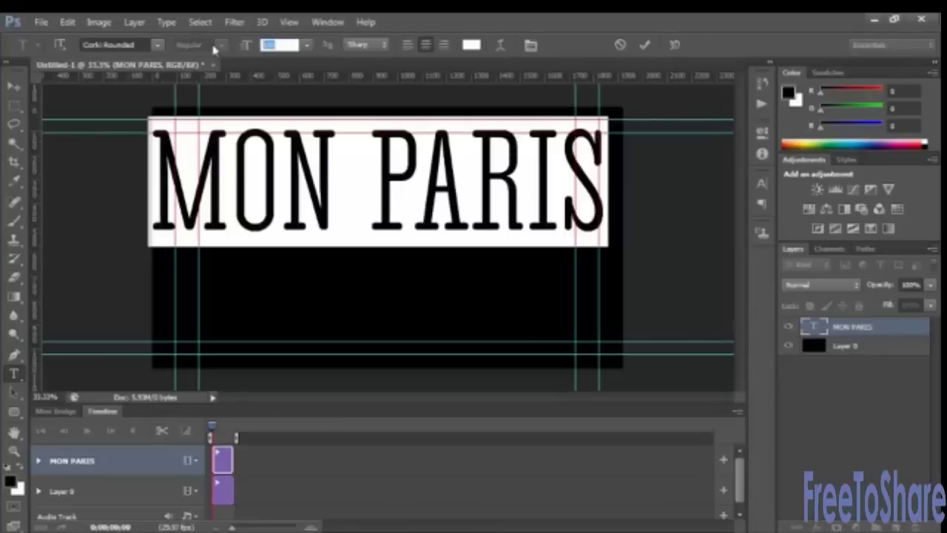
pyautogui.press('Return')
pyautogui.press('Down')
pyautogui.press('Down')
pyautogui.press('Down')
pyautogui.press('Down')
pyautogui.press('Down')
pyautogui.press('Down')
pyautogui.press('Down')
pyautogui.press('Down')
pyautogui.press('Down')
pyautogui.press('Down')
pyautogui.press('Down')
pyautogui.press('Down')
pyautogui.press('Down')
pyautogui.press('Down')
pyautogui.press('Down')
pyautogui.press('Down')
pyautogui.press('Down')
pyautogui.press('Down')
pyautogui.press('Down')
pyautogui.press('Down')
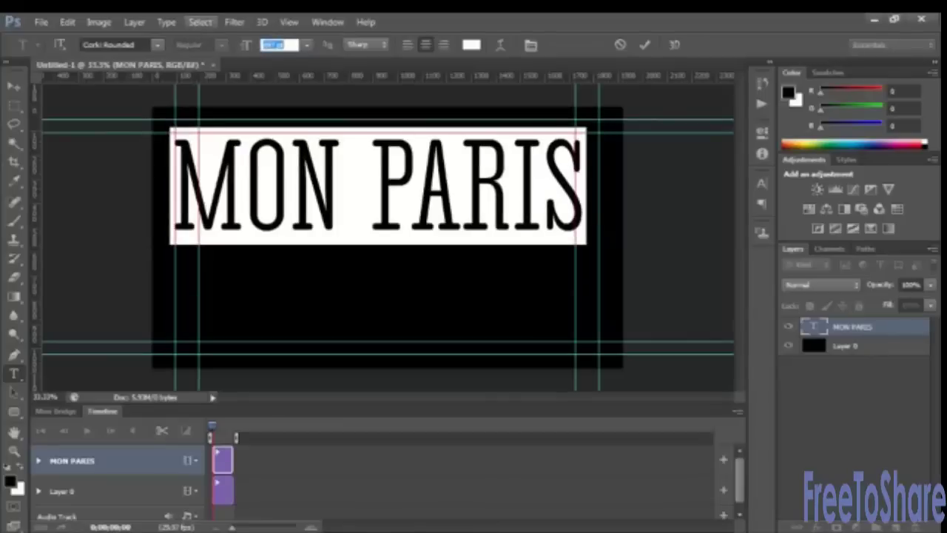
pyautogui.press('Down')
pyautogui.press('Down')
pyautogui.press('Down')
pyautogui.press('Down')
pyautogui.press('Down')
pyautogui.press('Down')
pyautogui.press('Down')
pyautogui.press('Down')
pyautogui.press('Down')
pyautogui.press('Down')
pyautogui.press('Down')
pyautogui.press('Down')
pyautogui.press('Down')
pyautogui.press('Down')
pyautogui.press('Down')
pyautogui.press('Down')
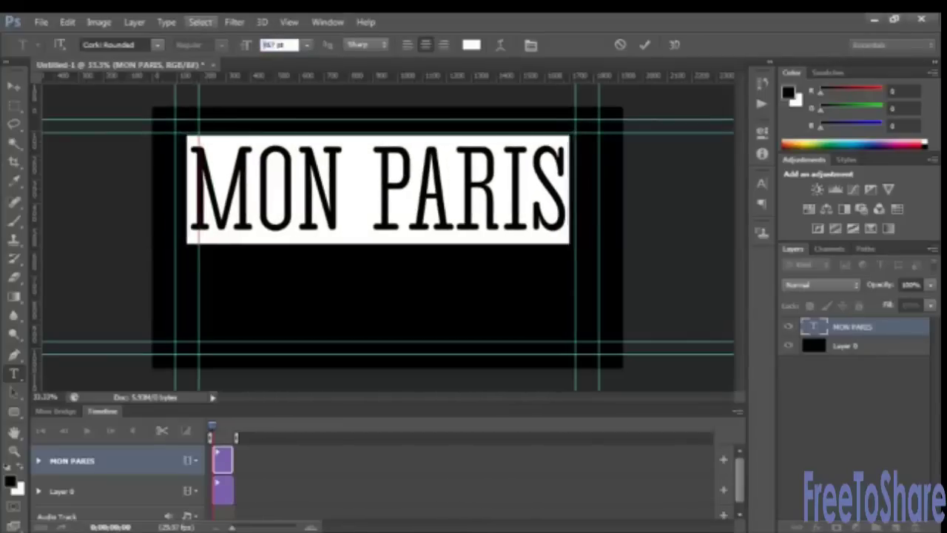
pyautogui.press('Down')
pyautogui.press('Down')
pyautogui.press('Down')
pyautogui.press('Down')
pyautogui.press('Down')
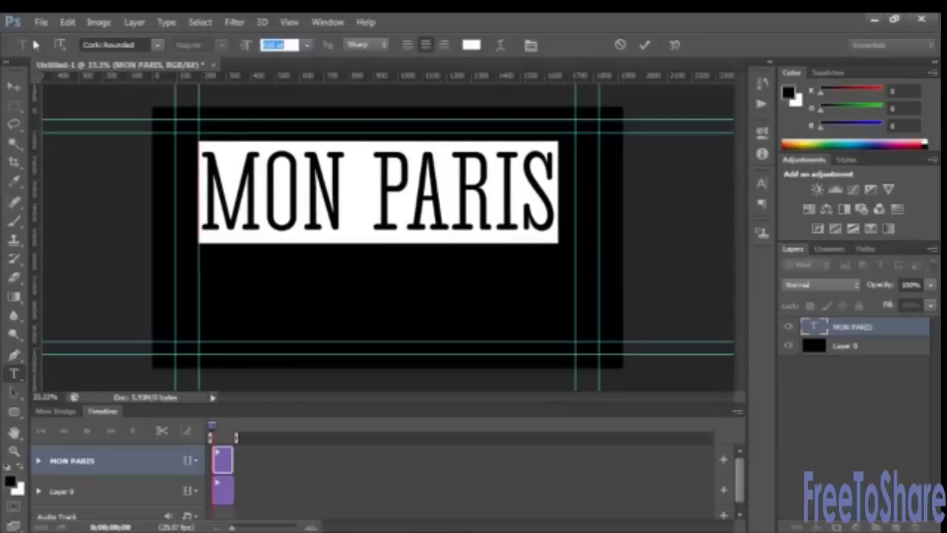
# Move the MON PARIS title lower, nudge it right and scale it to about 98%
pyautogui.click(13, 87)
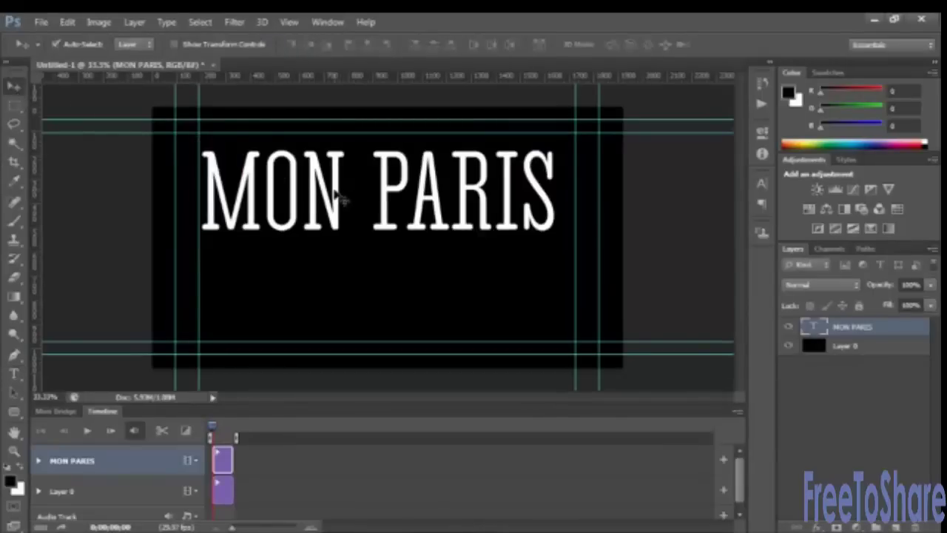
pyautogui.moveTo(340, 196); pyautogui.dragTo(336, 229)
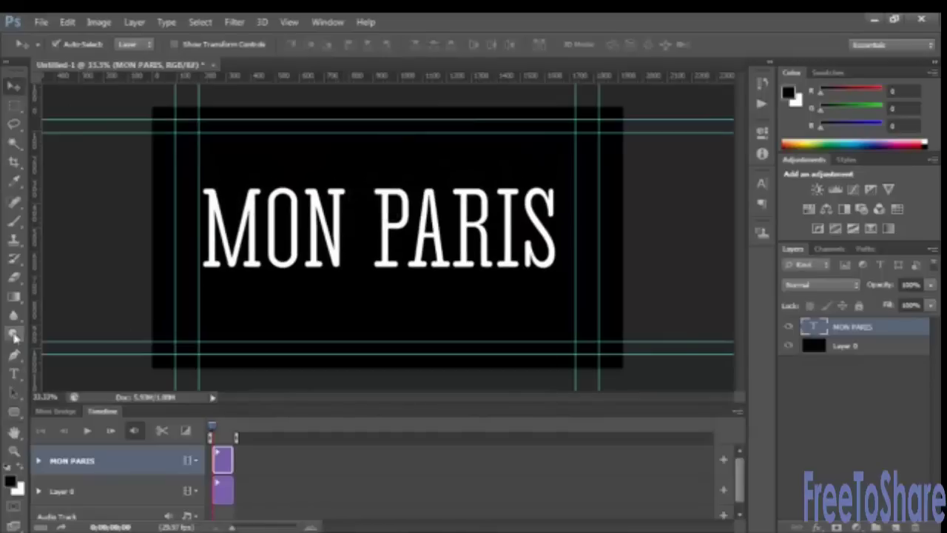
pyautogui.click(15, 374)
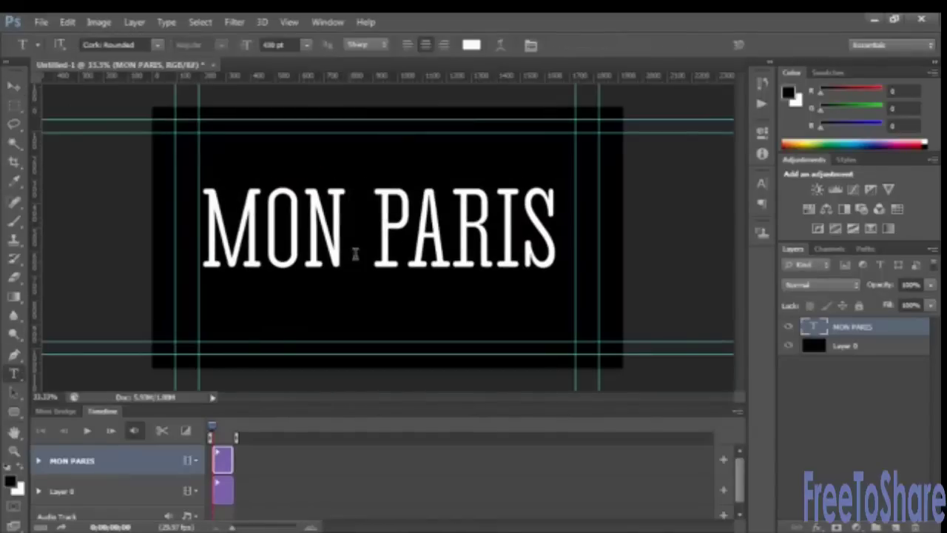
pyautogui.click(370, 256)
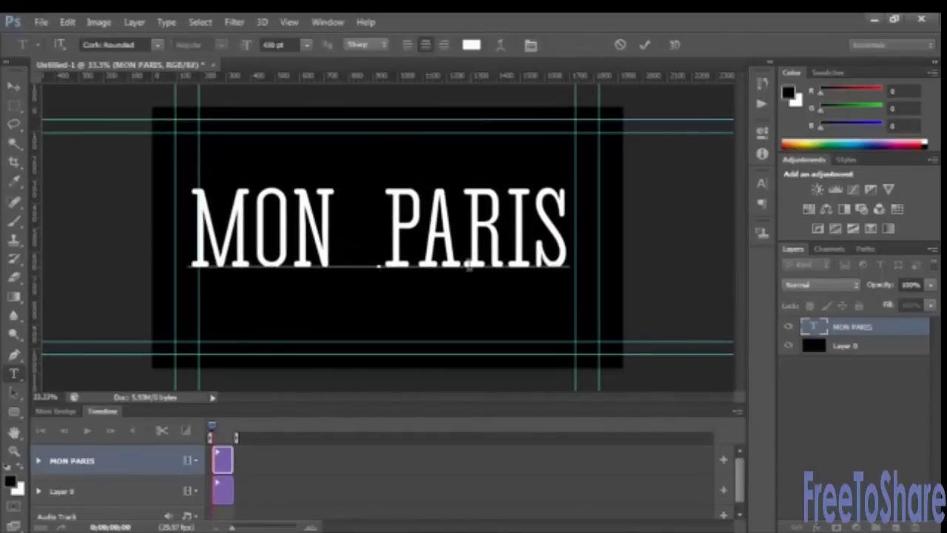
pyautogui.click(14, 87)
pyautogui.hotkey('shift', 'Right')
pyautogui.hotkey('shift', 'Right')
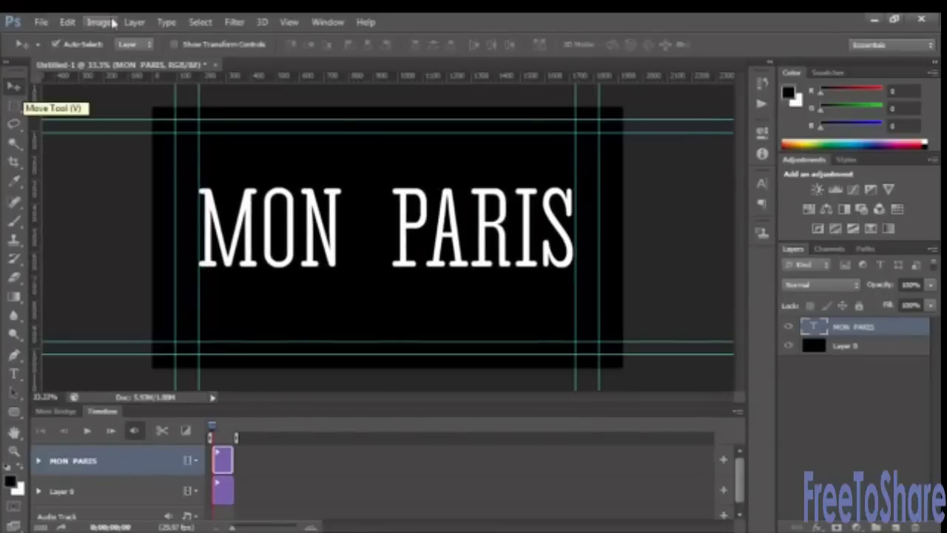
pyautogui.hotkey('ctrl', 't')
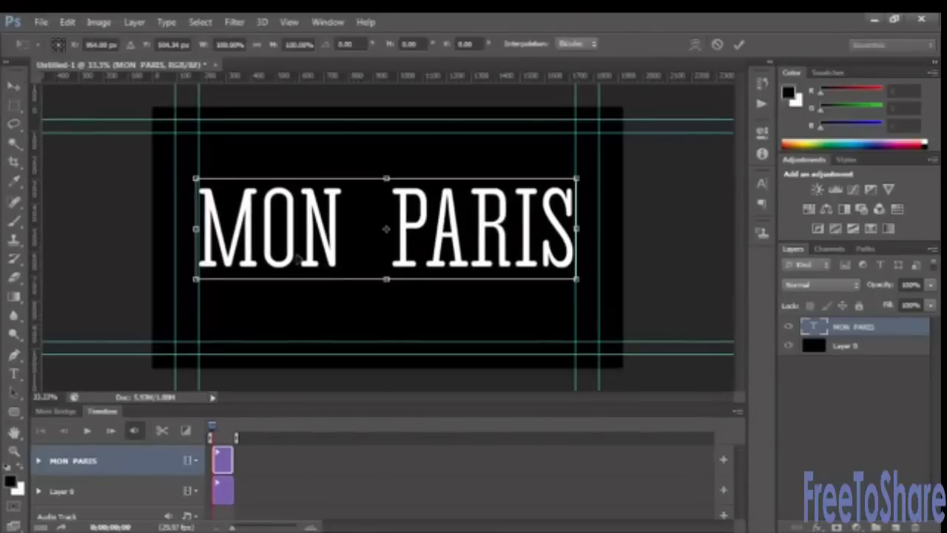
pyautogui.moveTo(196, 179); pyautogui.dragTo(197, 178)
pyautogui.press('Return')
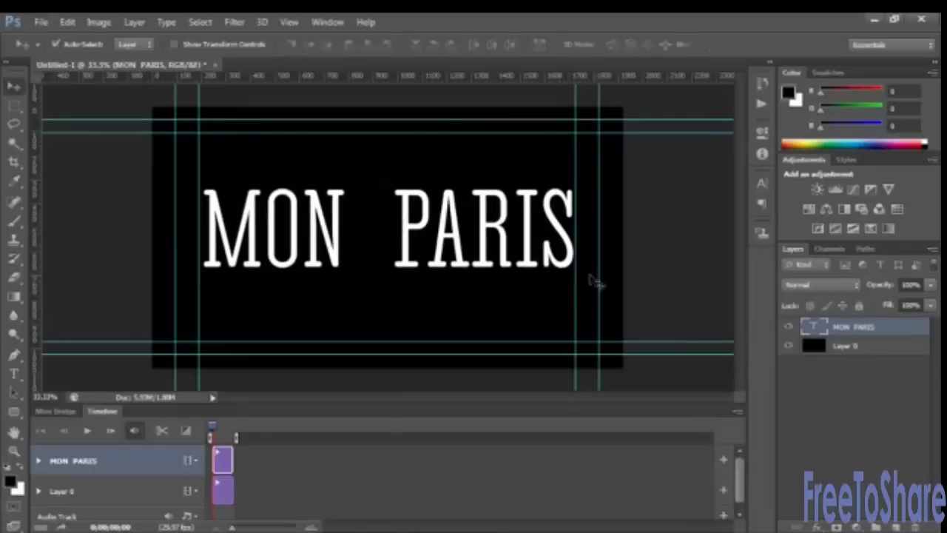
# Round the title's font size from 425.21 pt to a whole 425 pt
pyautogui.click(13, 374)
pyautogui.click(354, 49)
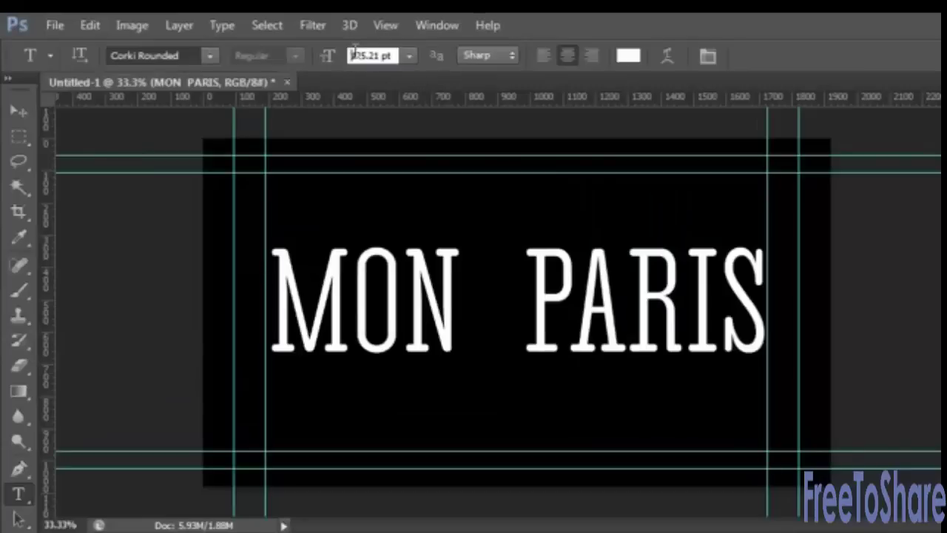
pyautogui.moveTo(367, 56); pyautogui.dragTo(398, 56)
pyautogui.press('BackSpace')
pyautogui.press('Return')
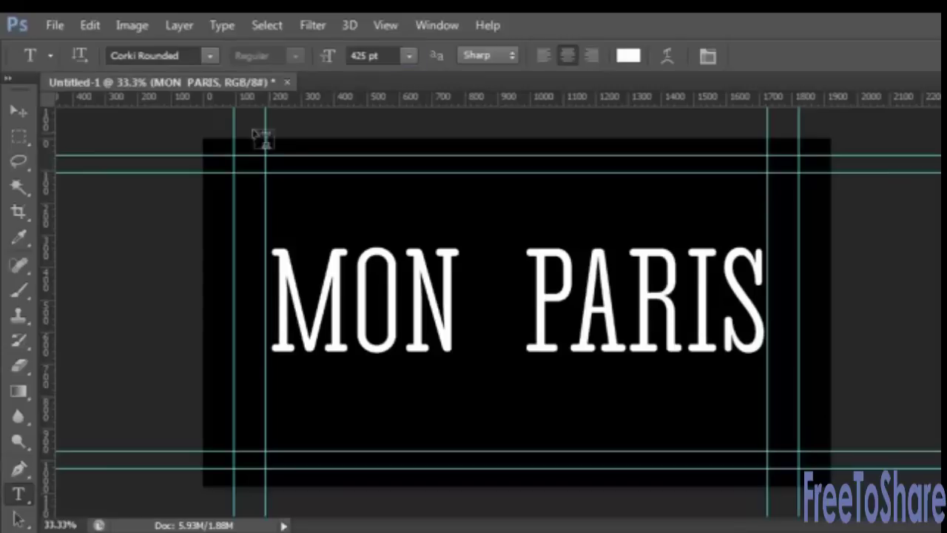
pyautogui.click(13, 117)
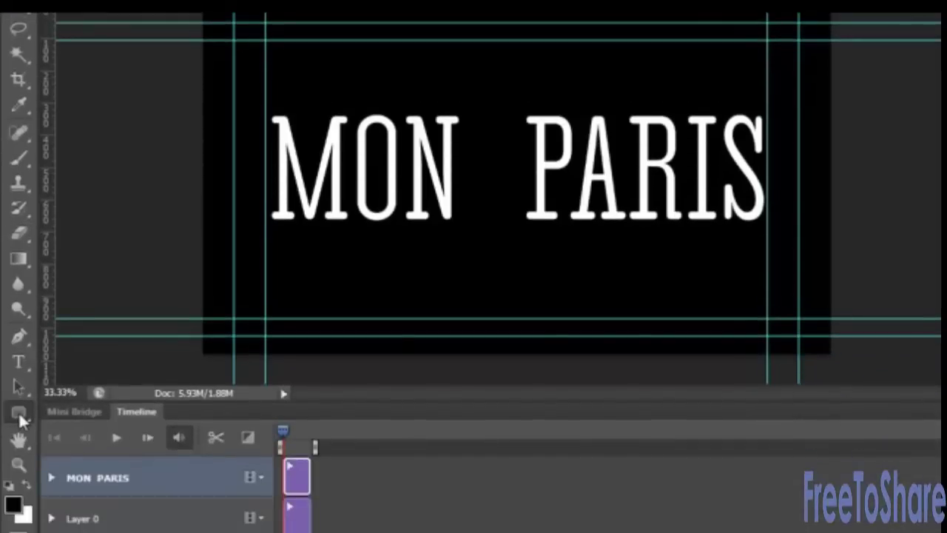
# Draw a fleur-de-lis custom shape between MON and PARIS
pyautogui.click(21, 419)
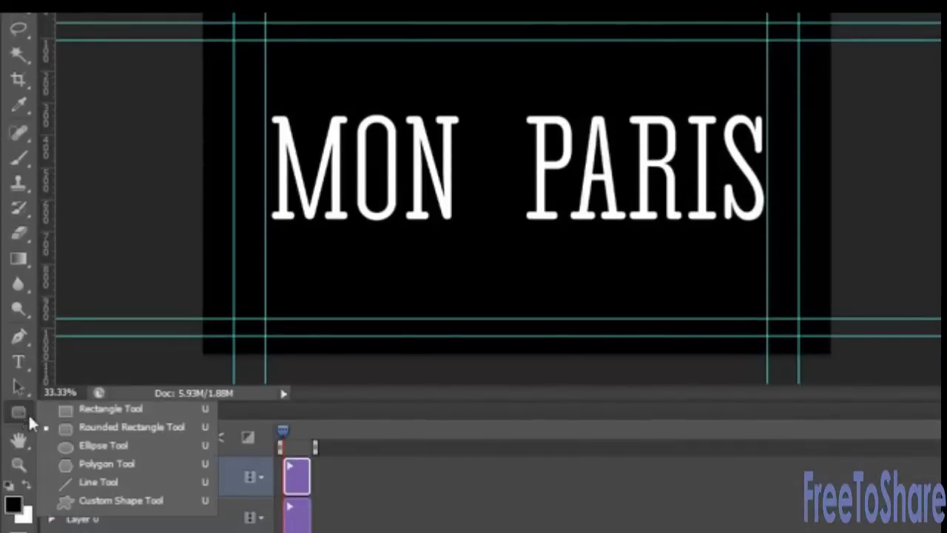
pyautogui.click(84, 501)
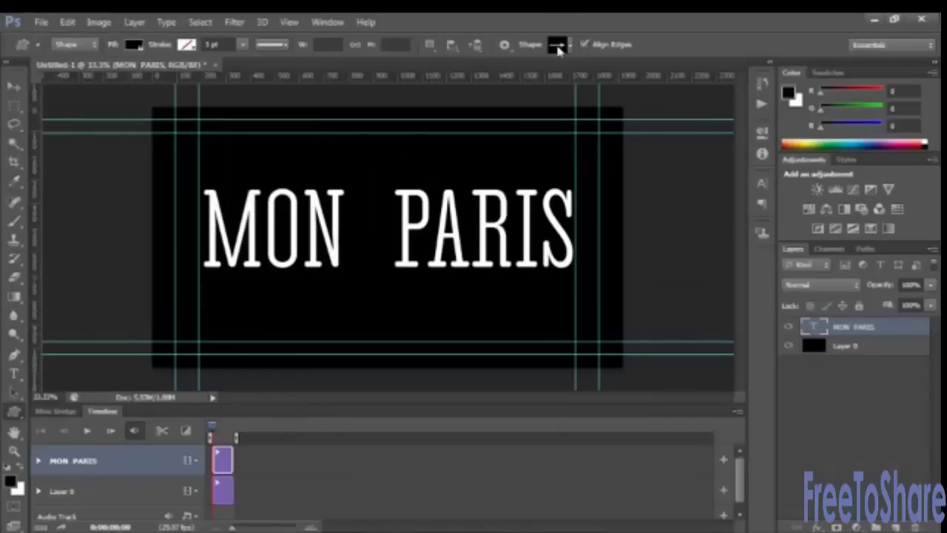
pyautogui.click(572, 47)
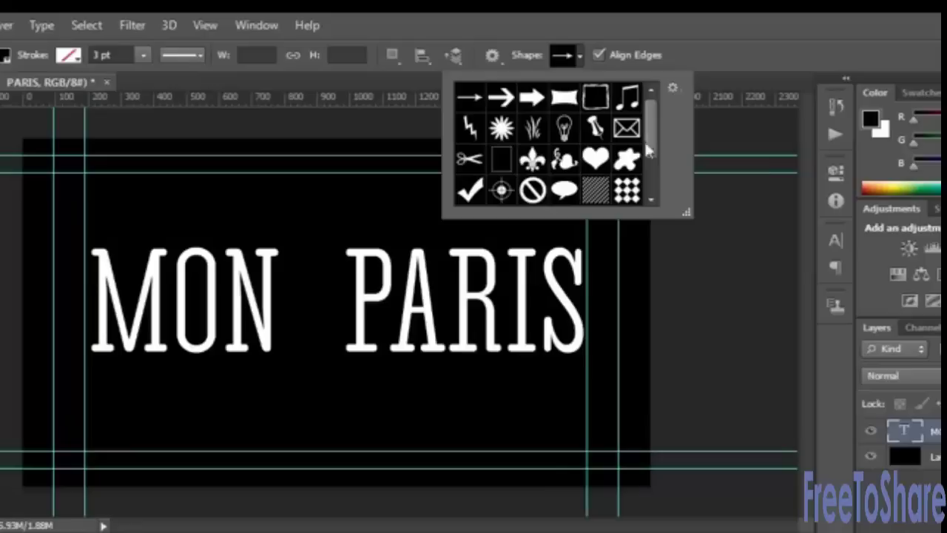
pyautogui.click(532, 158)
pyautogui.doubleClick(535, 169)
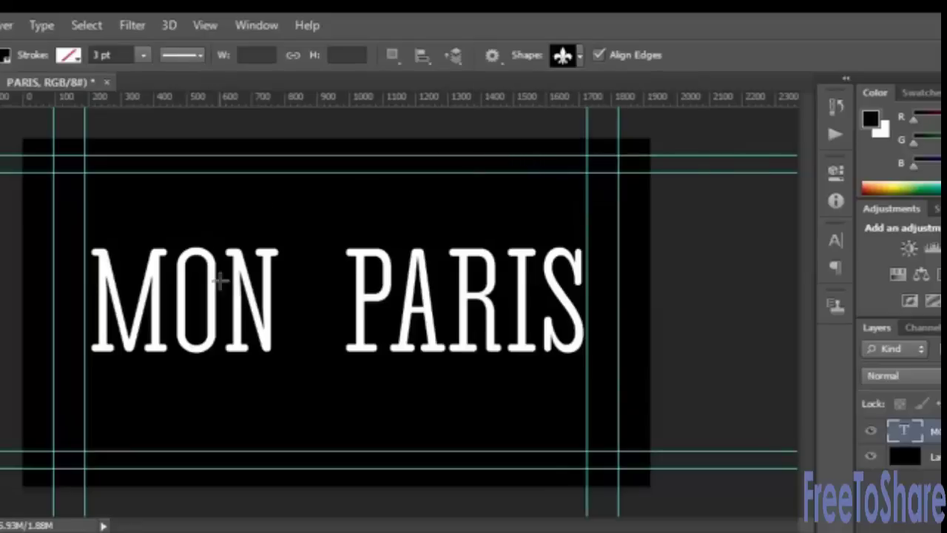
pyautogui.moveTo(289, 272); pyautogui.dragTo(344, 371)
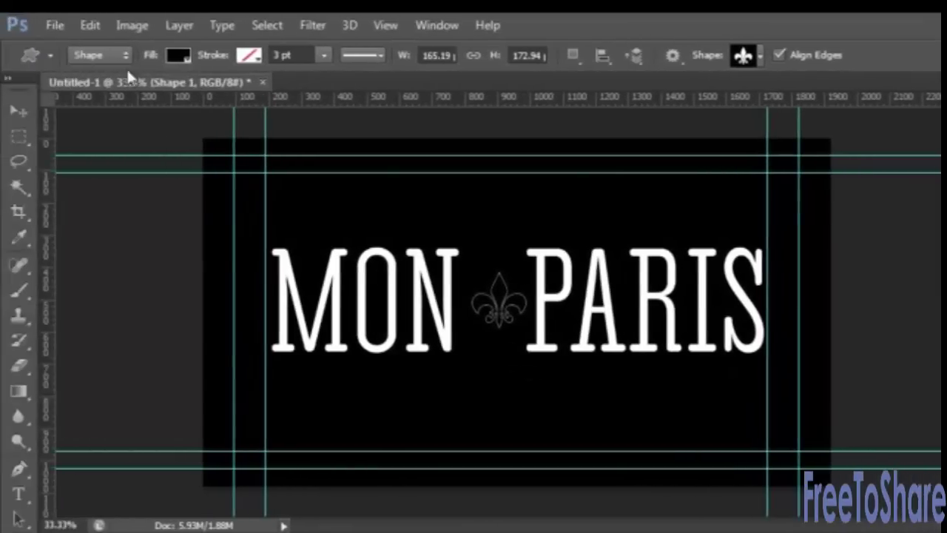
# Fill the fleur-de-lis white and nudge it slightly left
pyautogui.click(2, 55)
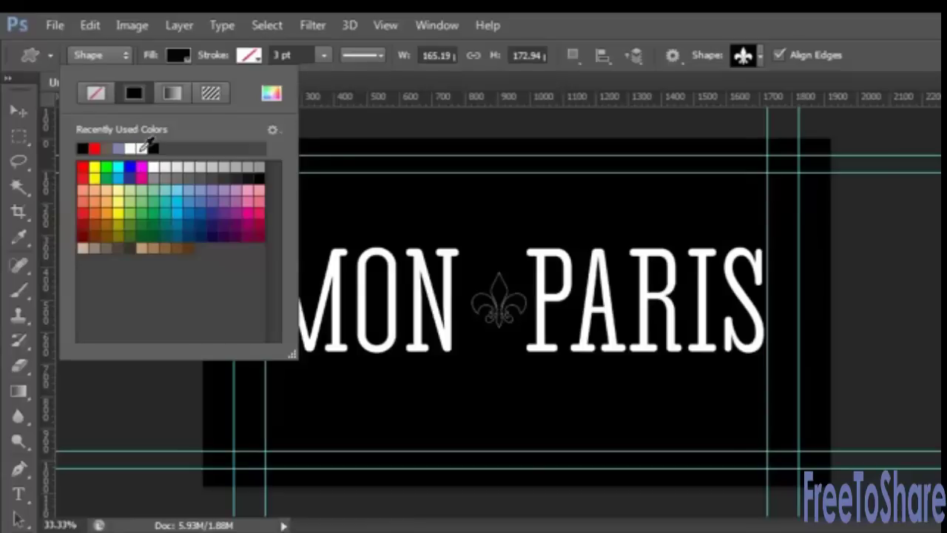
pyautogui.click(141, 148)
pyautogui.click(181, 53)
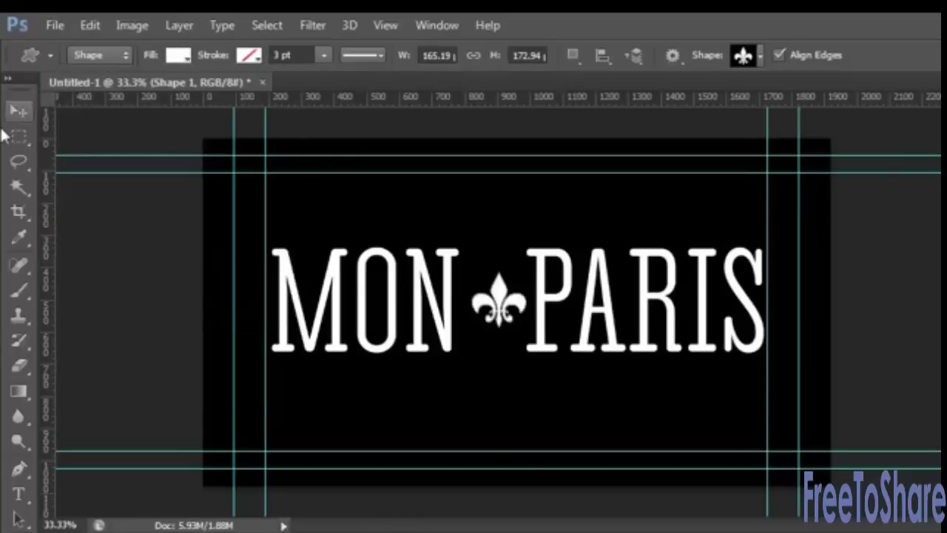
pyautogui.click(19, 110)
pyautogui.press('Left')
pyautogui.press('Left')
pyautogui.press('Left')
pyautogui.press('Left')
pyautogui.press('Left')
pyautogui.press('Left')
pyautogui.press('Left')
pyautogui.press('Left')
pyautogui.press('Left')
pyautogui.press('Left')
pyautogui.press('Left')
pyautogui.press('Left')
pyautogui.press('Left')
pyautogui.press('Left')
pyautogui.press('Left')
pyautogui.press('Left')
pyautogui.press('Left')
pyautogui.press('Left')
pyautogui.press('Left')
pyautogui.press('Left')
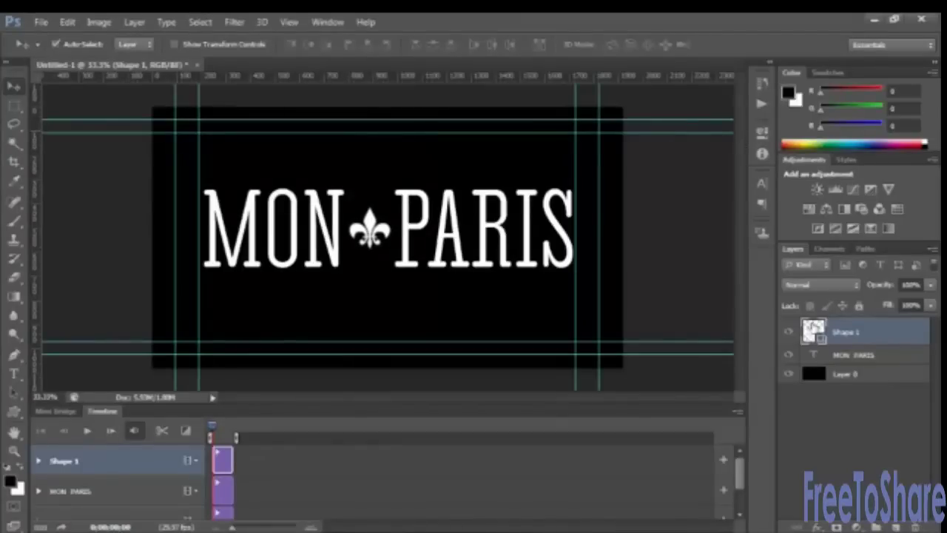
# Group the fleur-de-lis, MON PARIS and Layer 0 layers as 'Opening Credits'
pyautogui.keyDown('shift'); pyautogui.click(857, 356); pyautogui.keyUp('shift')
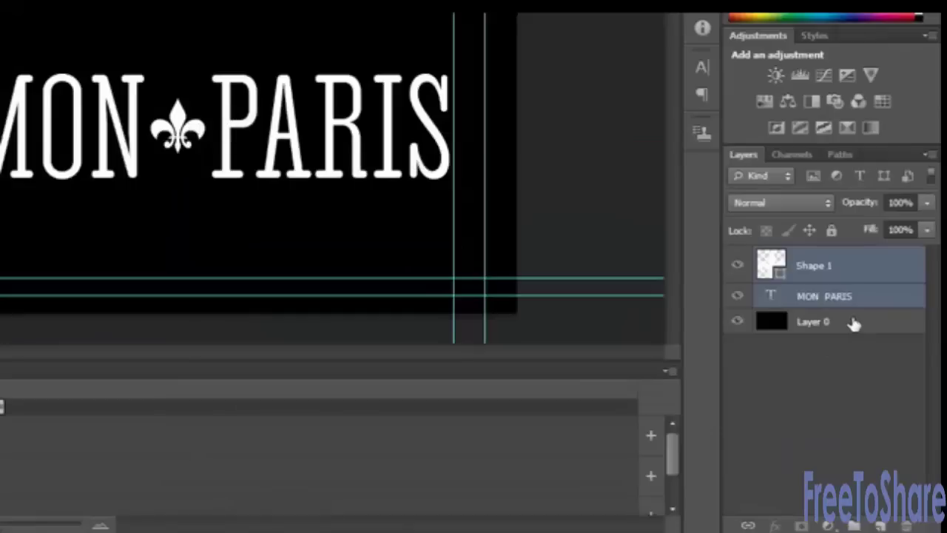
pyautogui.click(874, 375)
pyautogui.keyDown('shift'); pyautogui.click(878, 336); pyautogui.keyUp('shift')
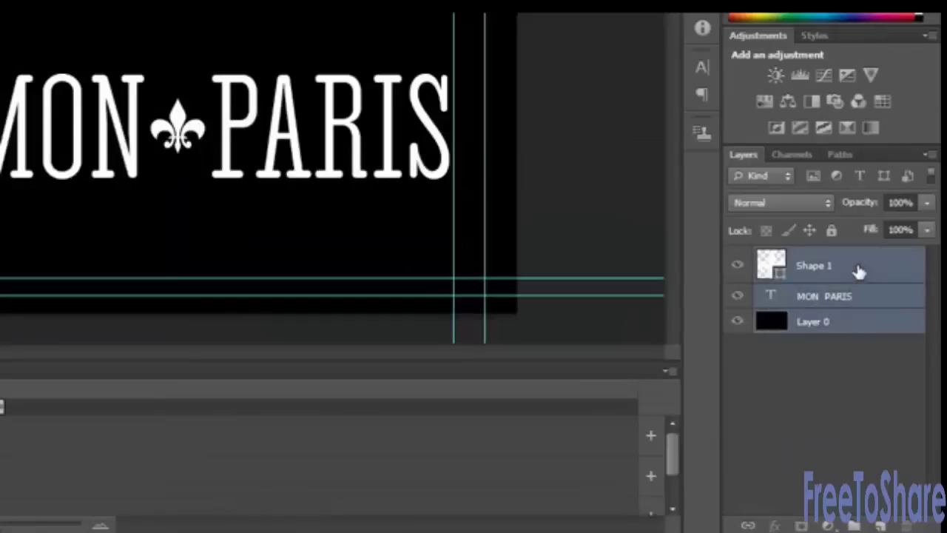
pyautogui.click(925, 156)
pyautogui.click(861, 179)
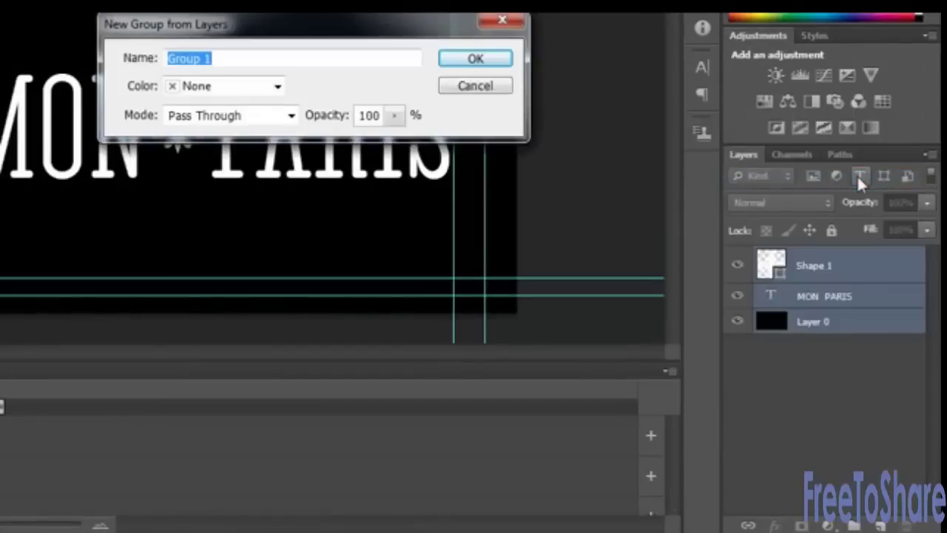
pyautogui.write('Ope')
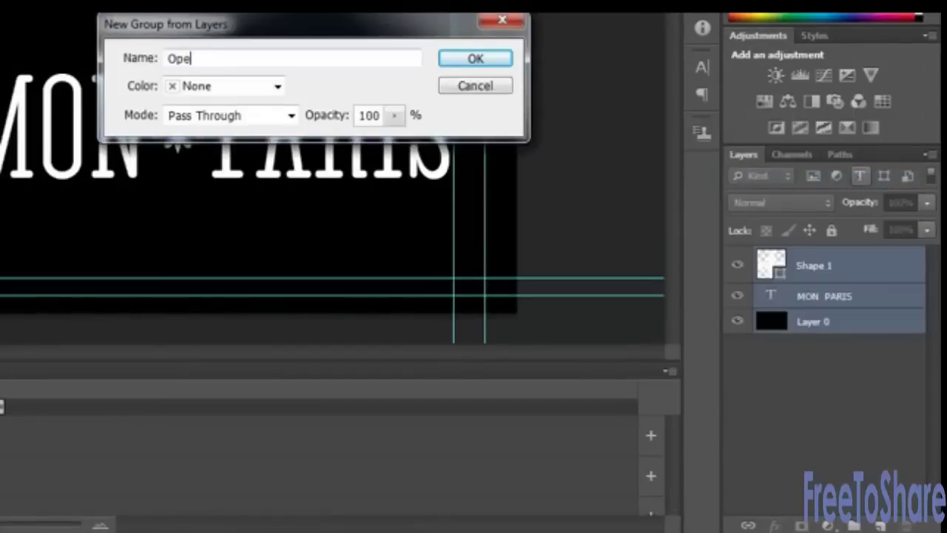
pyautogui.write('ning Credits')
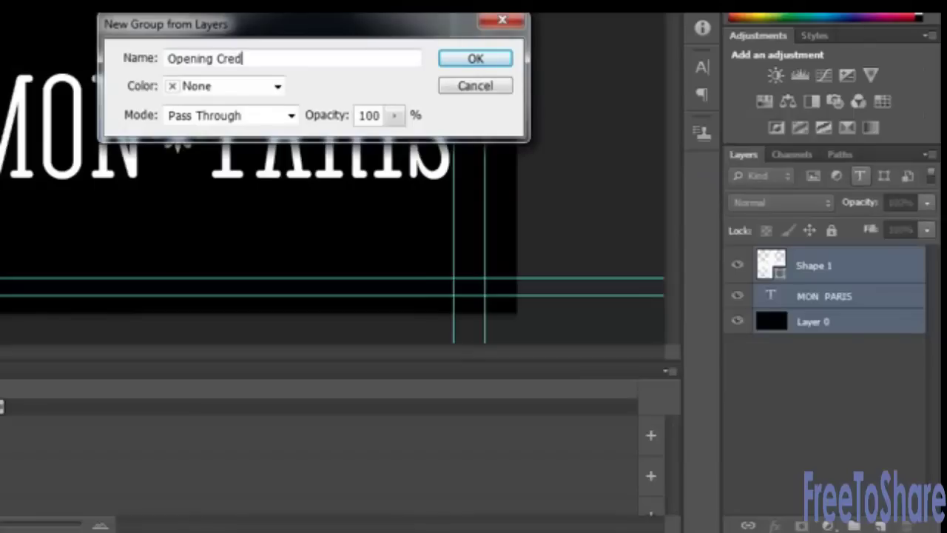
pyautogui.press('Return')
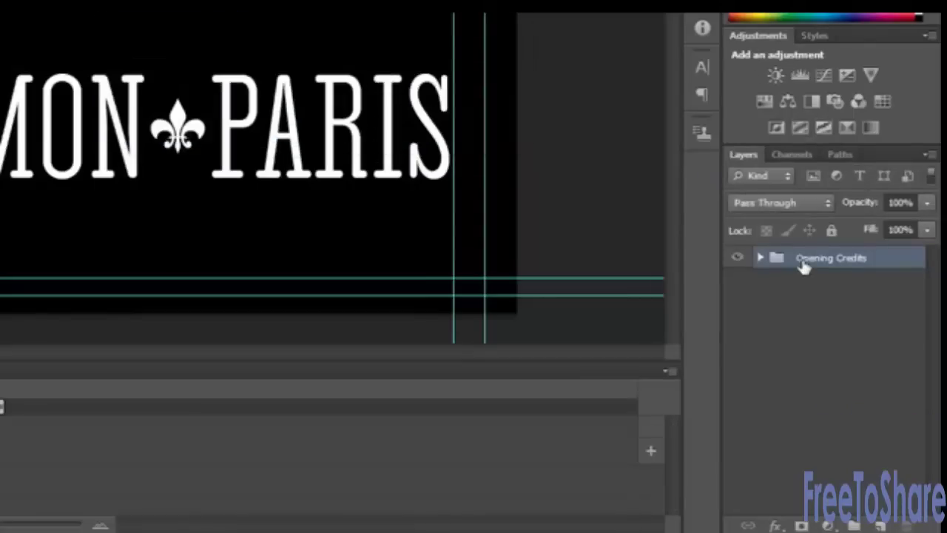
# Duplicate the Opening Credits group and rename the copy 'Closing Credits'
pyautogui.moveTo(828, 268); pyautogui.dragTo(886, 525)
pyautogui.doubleClick(818, 259)
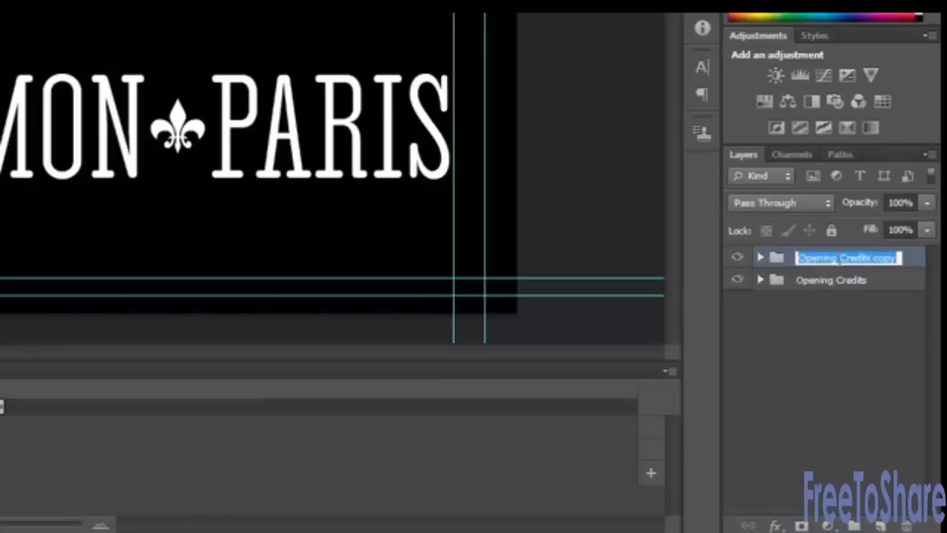
pyautogui.write('Clo')
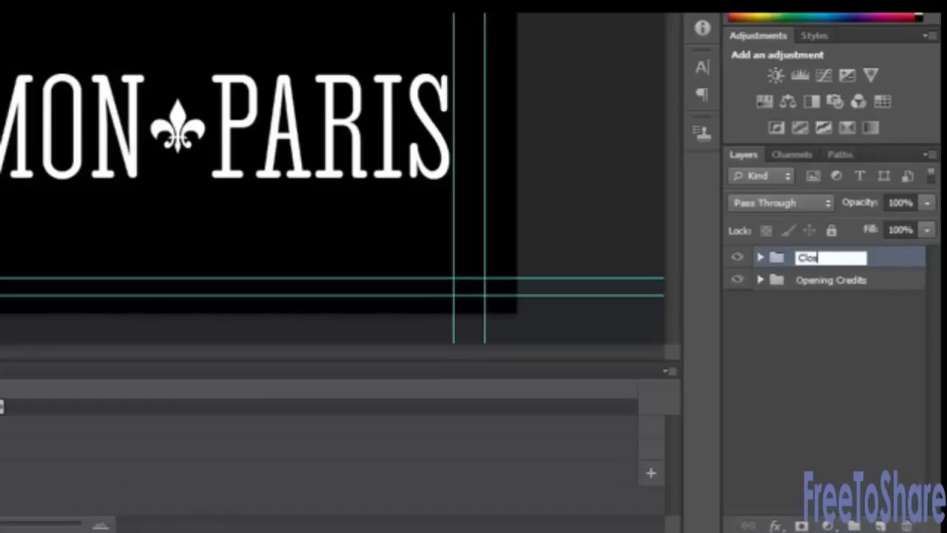
pyautogui.write('sing Credits')
pyautogui.press('Return')
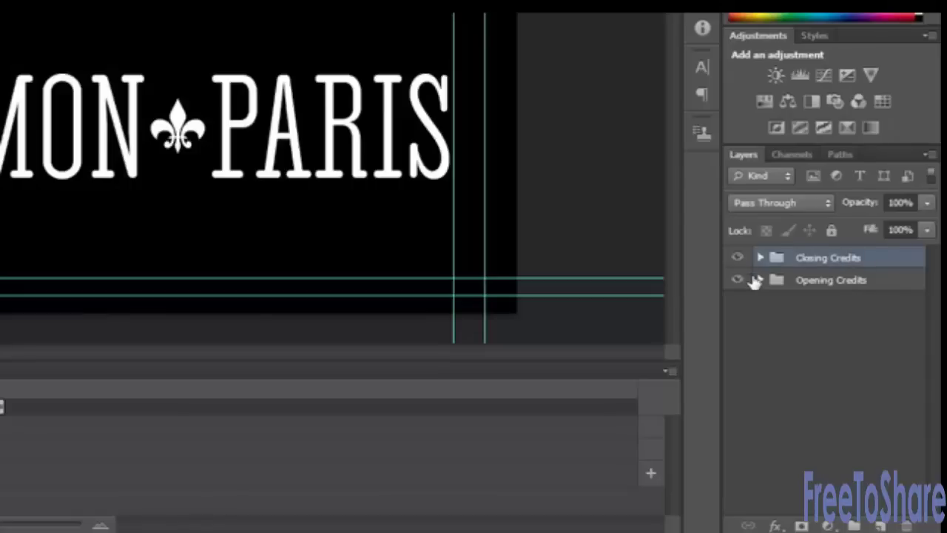
# Replace the copied MON PARIS text with FIN
pyautogui.click(760, 257)
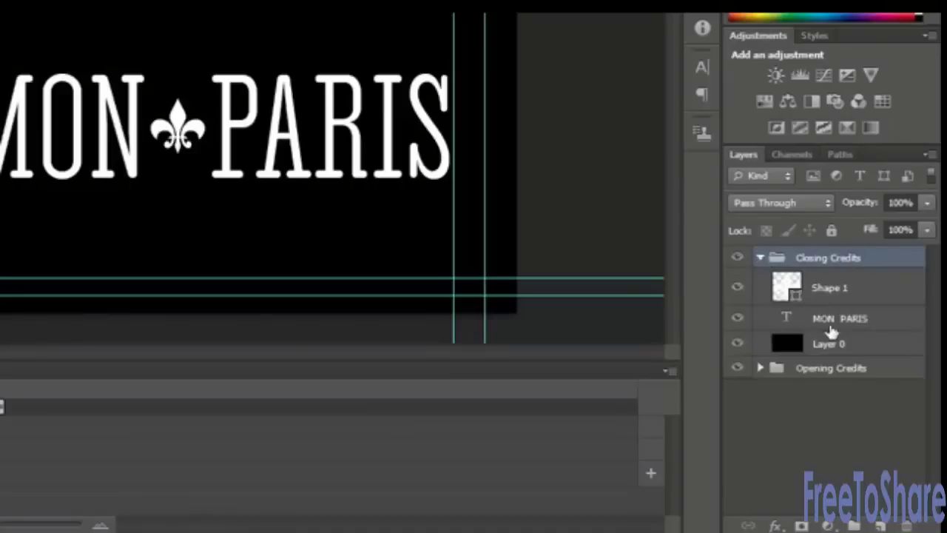
pyautogui.click(828, 320)
pyautogui.doubleClick(831, 318)
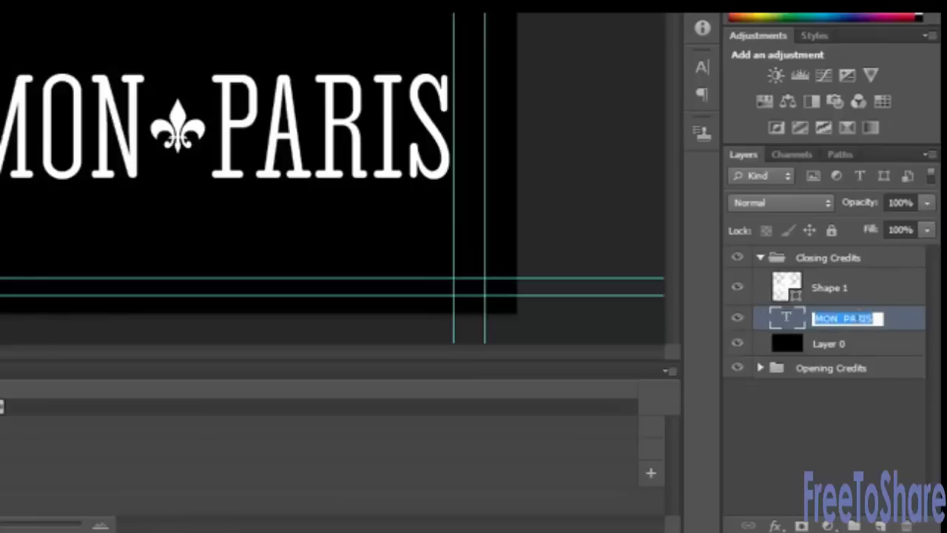
pyautogui.click(792, 327)
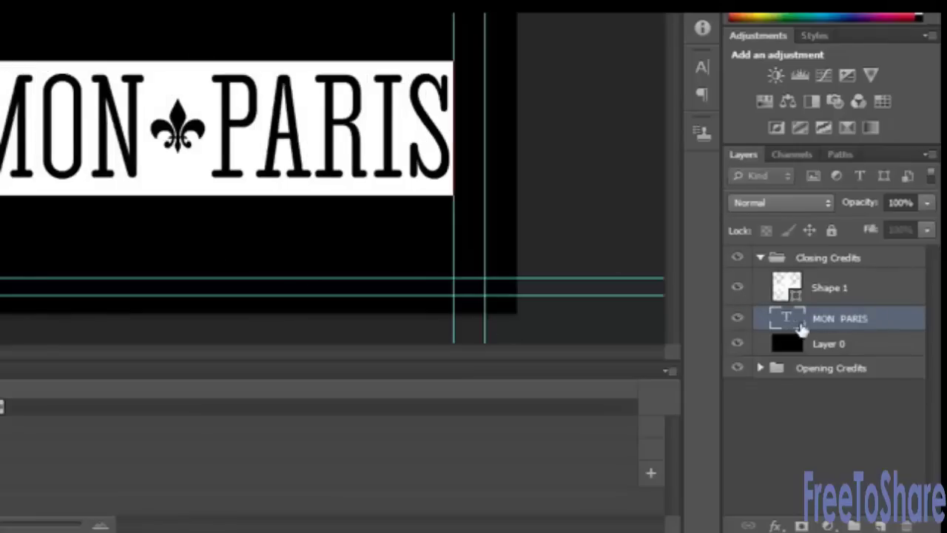
pyautogui.write('FIN')
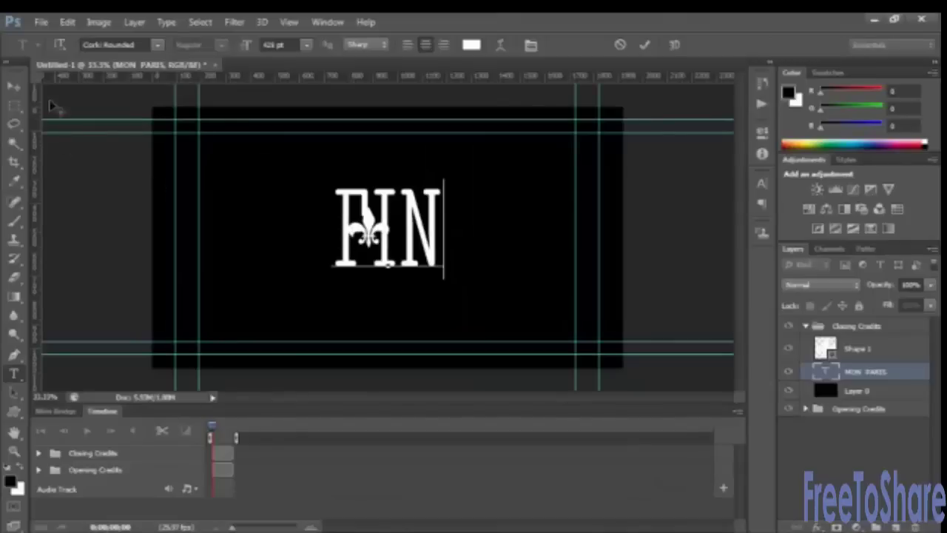
pyautogui.click(14, 86)
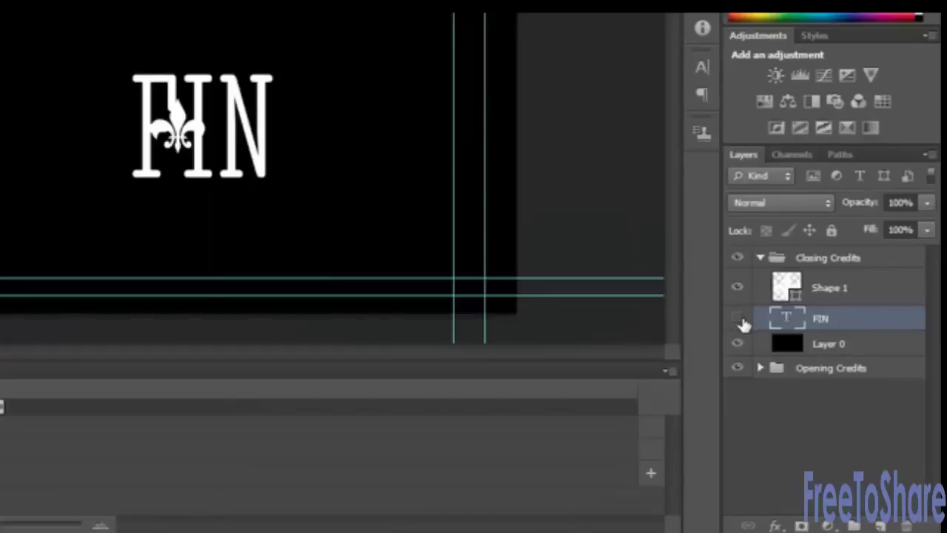
# Reposition the fleur-de-lis beside the FIN text
pyautogui.click(744, 324)
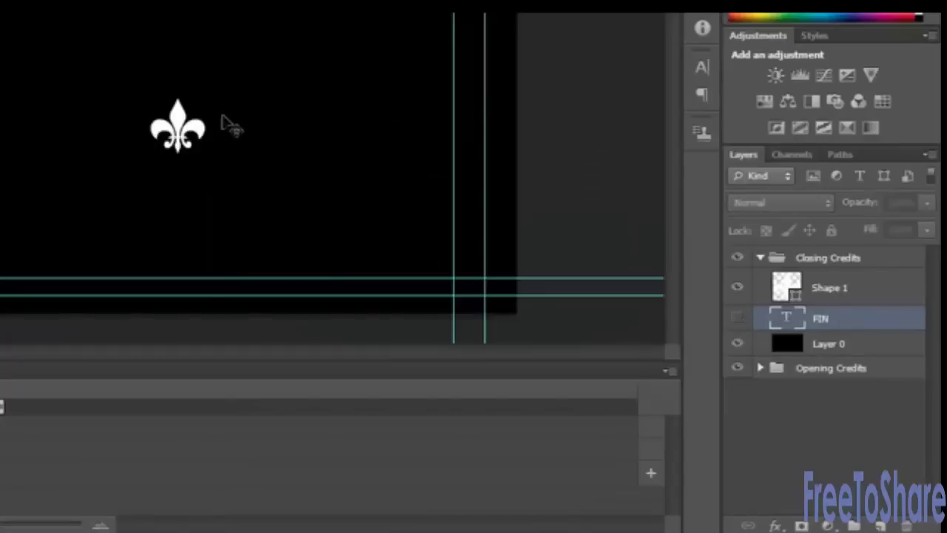
pyautogui.moveTo(190, 148); pyautogui.dragTo(82, 124)
pyautogui.click(737, 317)
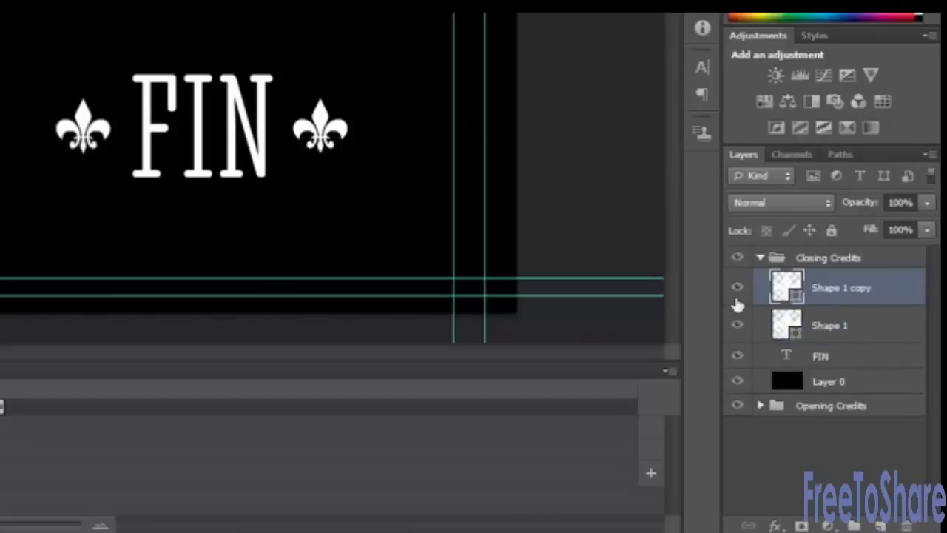
pyautogui.click(759, 258)
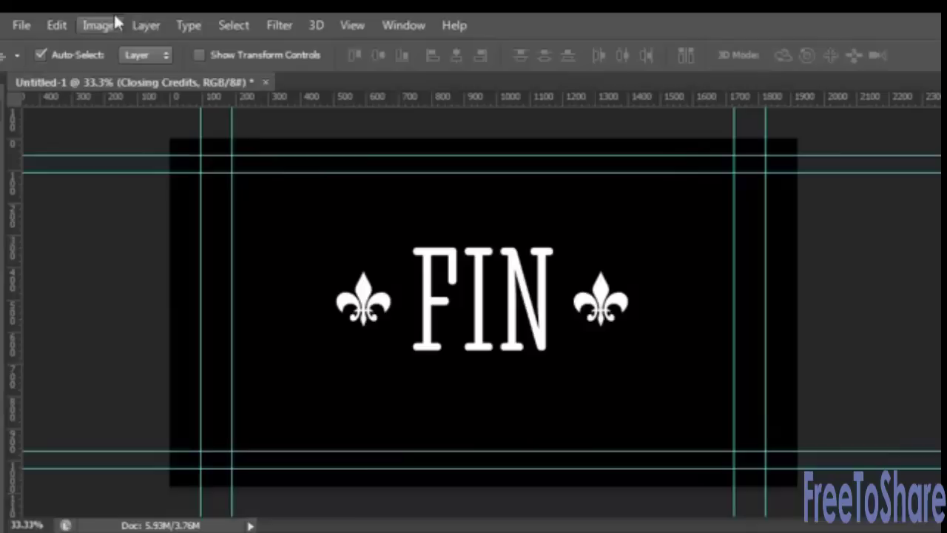
# Import Paris 1.mov as a new video layer from file
pyautogui.click(161, 26)
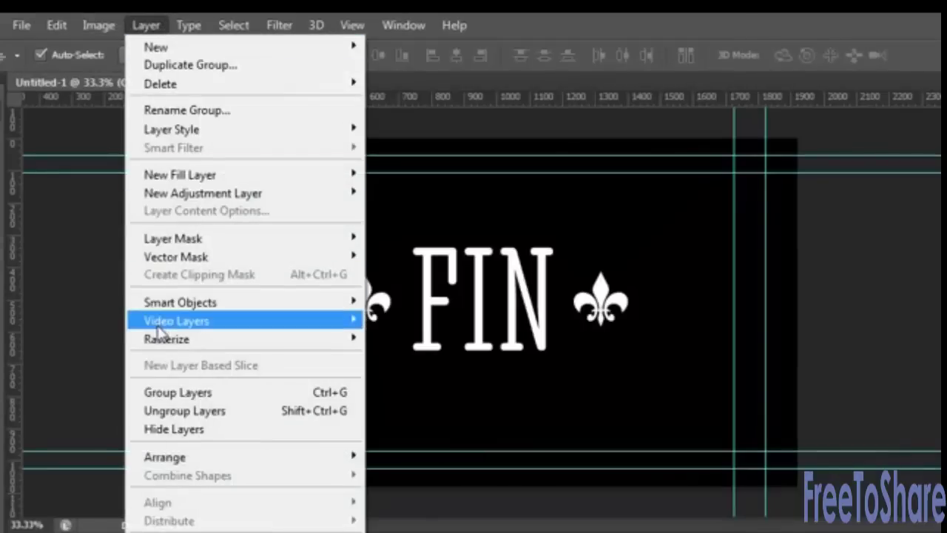
pyautogui.moveTo(157, 324)
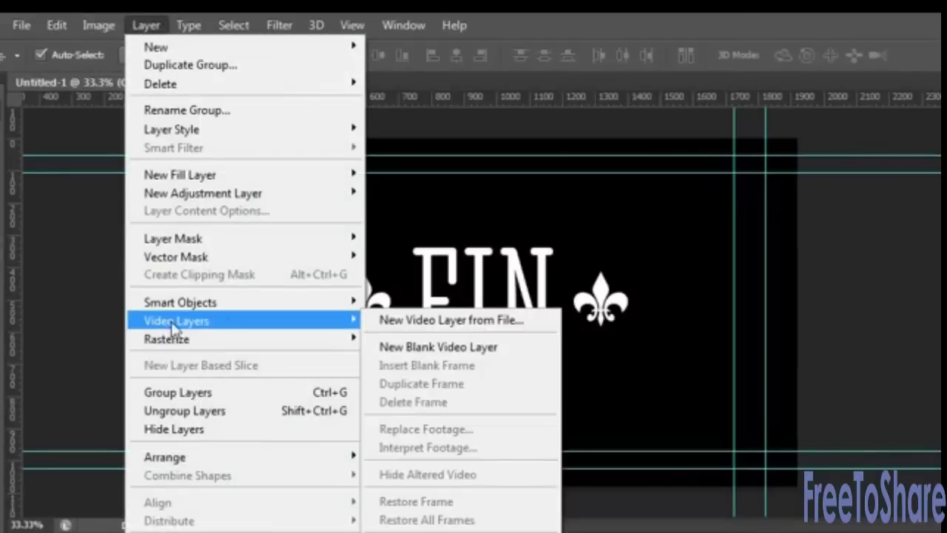
pyautogui.click(411, 324)
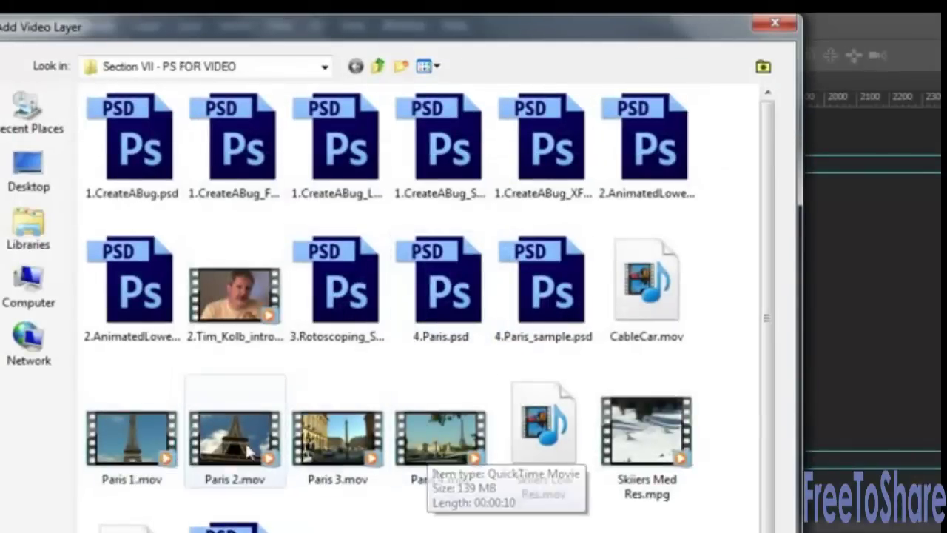
pyautogui.click(152, 444)
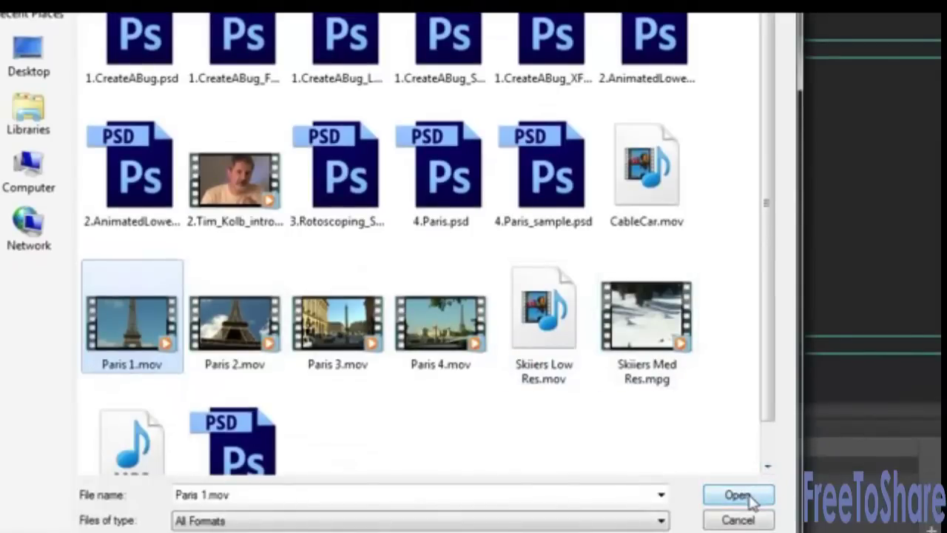
pyautogui.click(749, 499)
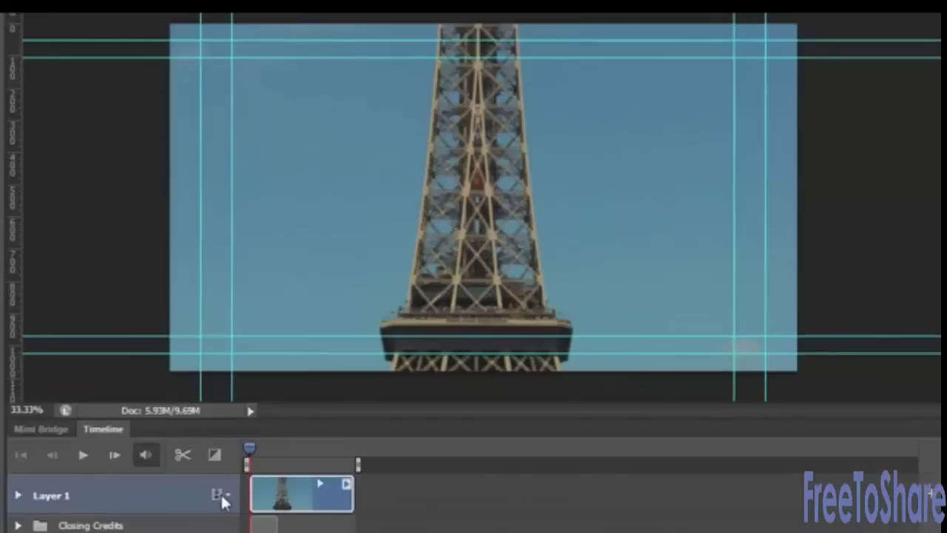
# Convert Layer 1 into Video Group 1 and add Paris 2, 3 and 4.mov after it
pyautogui.click(190, 462)
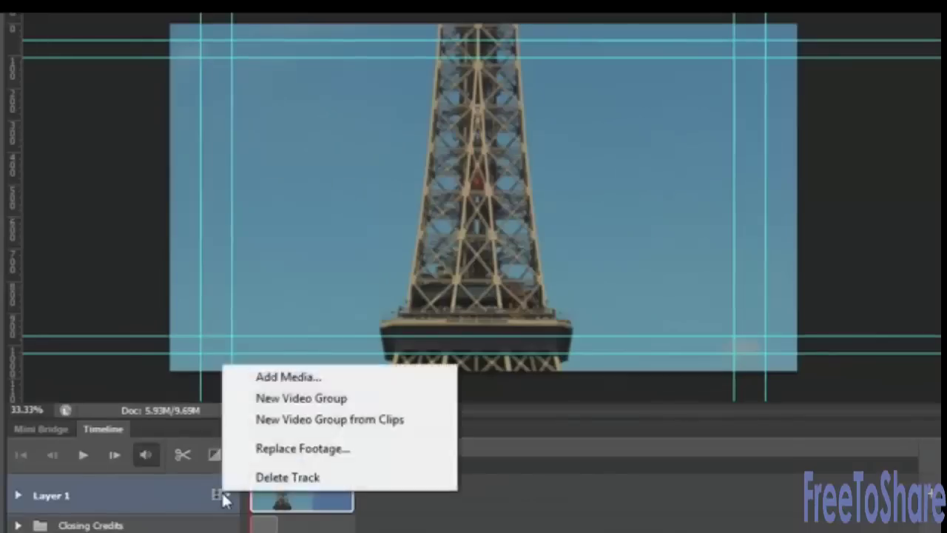
pyautogui.click(275, 422)
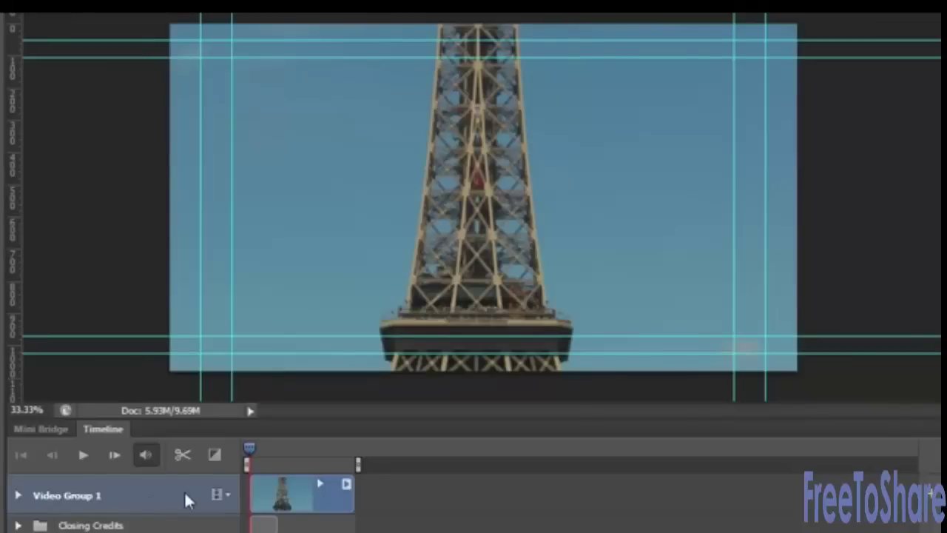
pyautogui.click(226, 494)
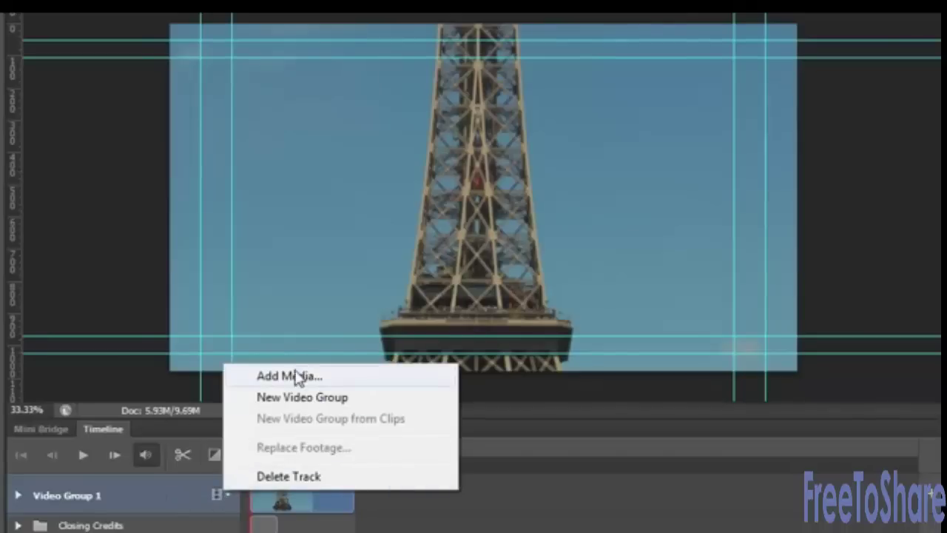
pyautogui.click(929, 497)
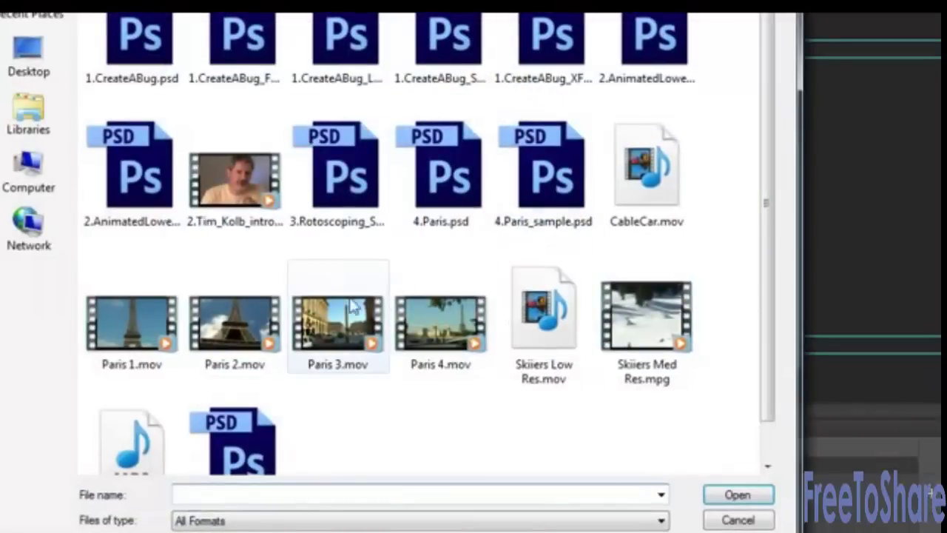
pyautogui.click(235, 323)
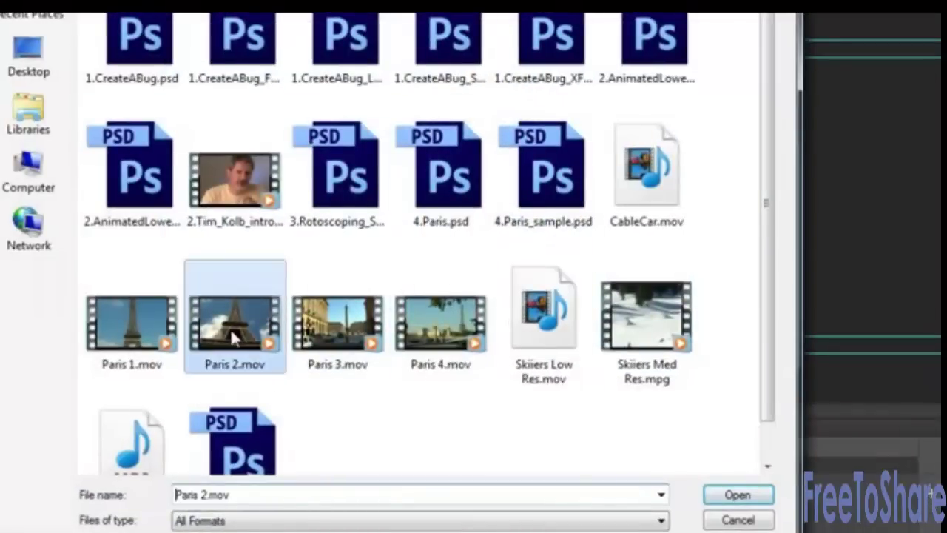
pyautogui.click(737, 495)
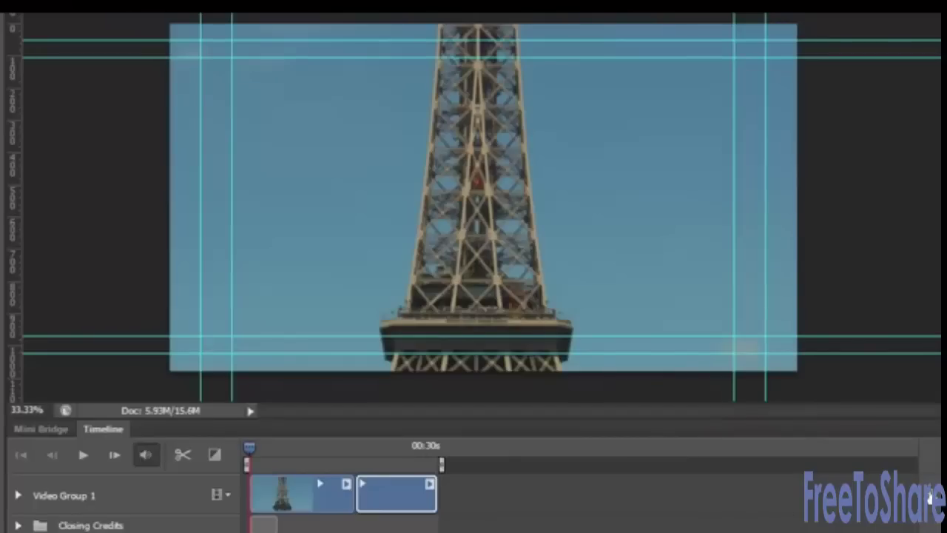
pyautogui.click(930, 494)
pyautogui.click(338, 323)
pyautogui.click(737, 495)
pyautogui.click(930, 497)
pyautogui.click(397, 339)
pyautogui.click(743, 500)
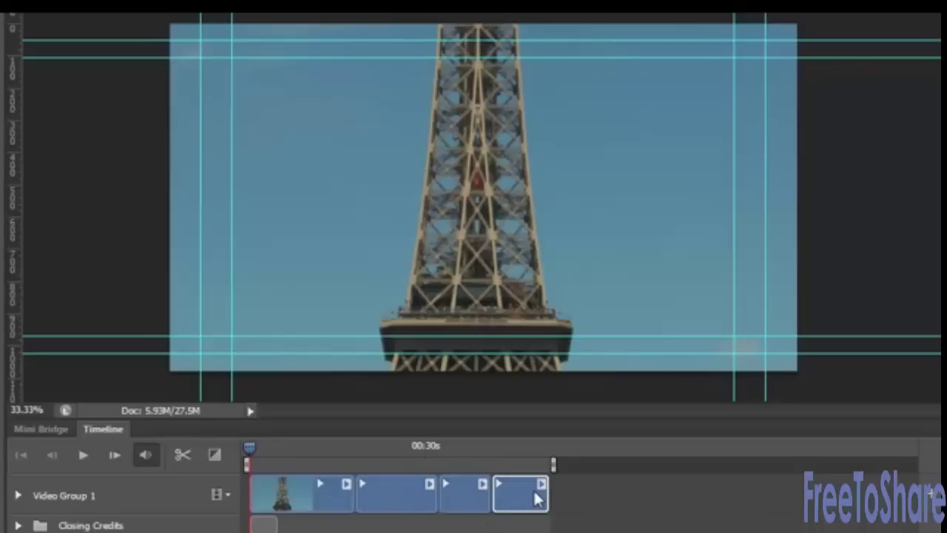
# Select all four Paris clips on the timeline
pyautogui.click(313, 490)
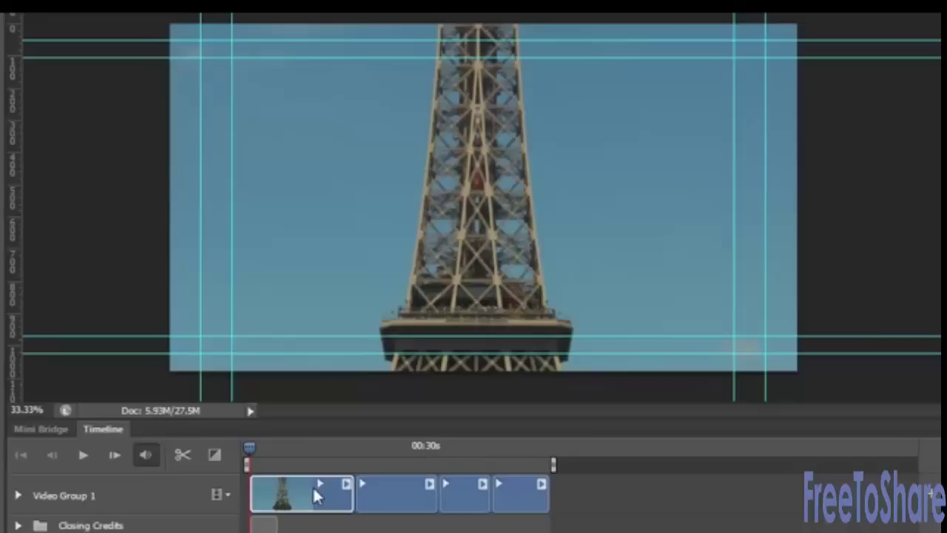
pyautogui.keyDown('shift'); pyautogui.click(394, 491); pyautogui.keyUp('shift')
pyautogui.keyDown('shift'); pyautogui.click(455, 505); pyautogui.keyUp('shift')
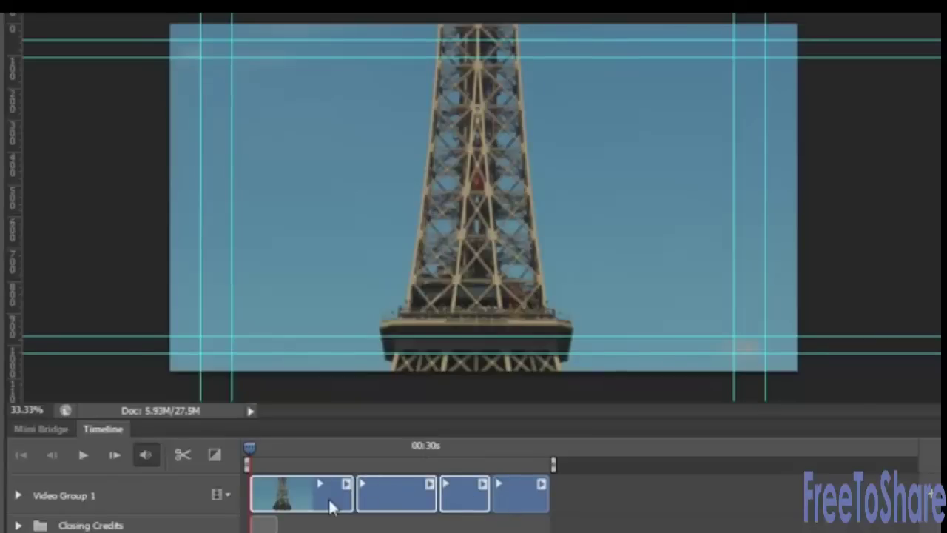
pyautogui.keyDown('shift'); pyautogui.click(513, 492); pyautogui.keyUp('shift')
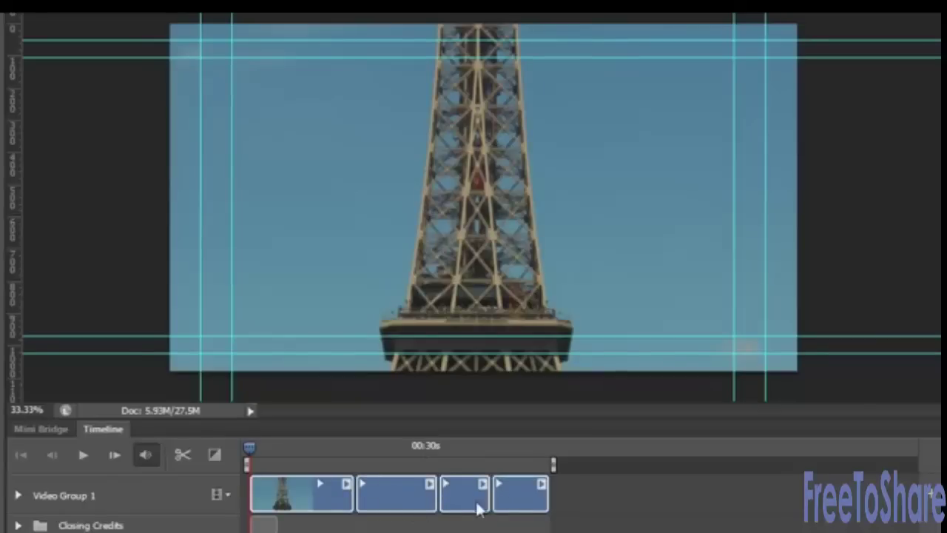
# Shift the four Paris clips after the opening card and move the FIN card after them
pyautogui.moveTo(311, 502); pyautogui.dragTo(344, 498)
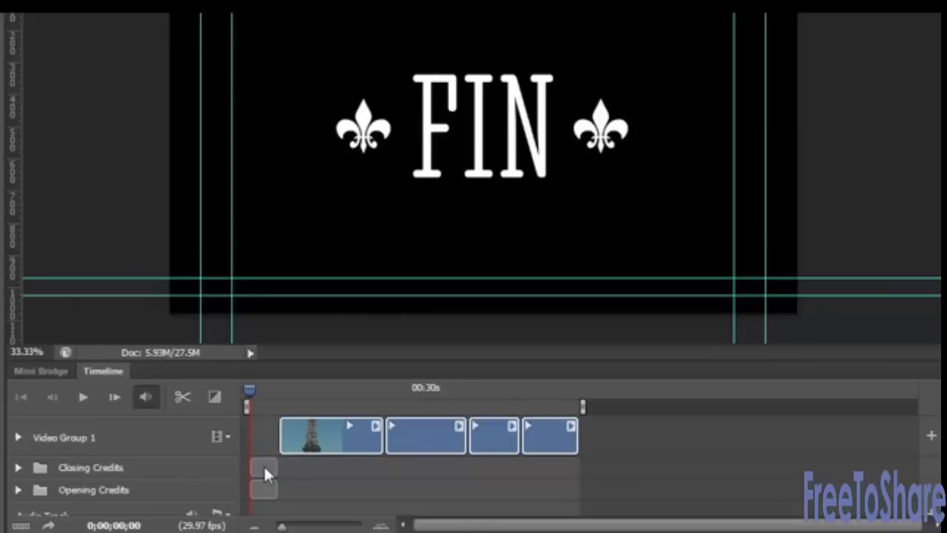
pyautogui.moveTo(264, 467); pyautogui.dragTo(598, 467)
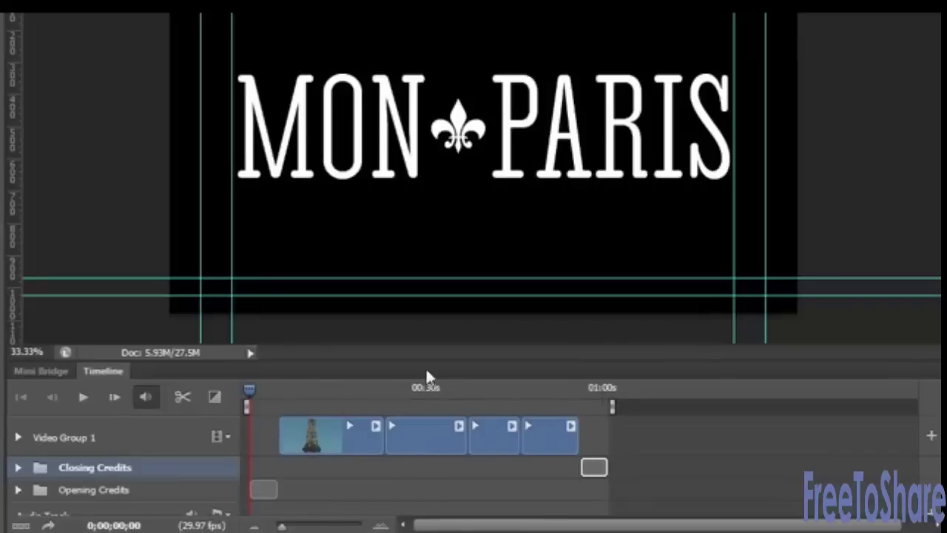
pyautogui.click(379, 525)
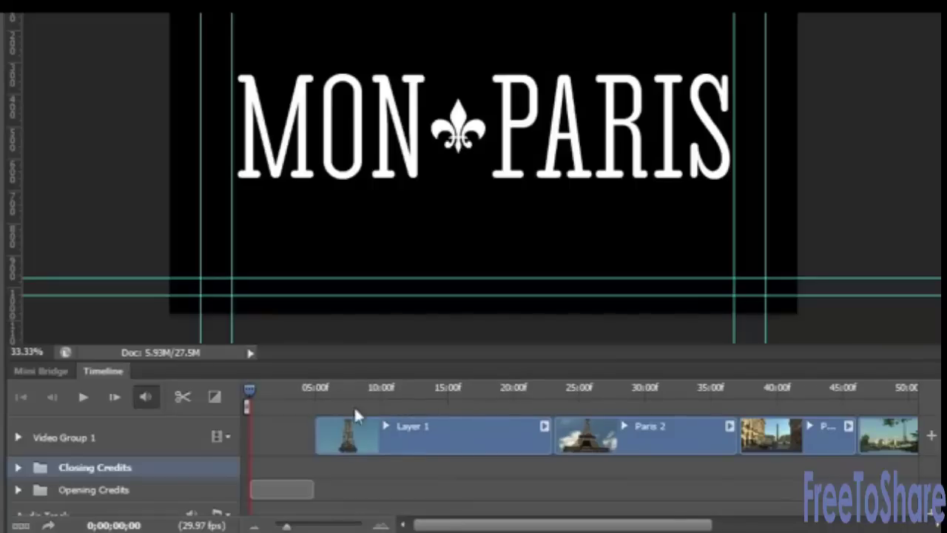
pyautogui.click(254, 524)
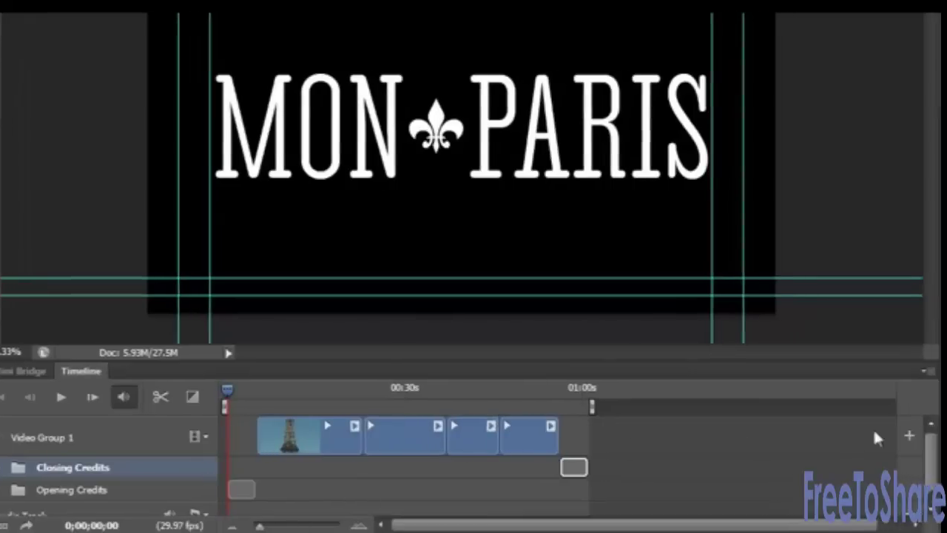
# Add SolarFlare_30.mp3 to the audio track through Add Audio
pyautogui.moveTo(946, 436); pyautogui.dragTo(946, 477)
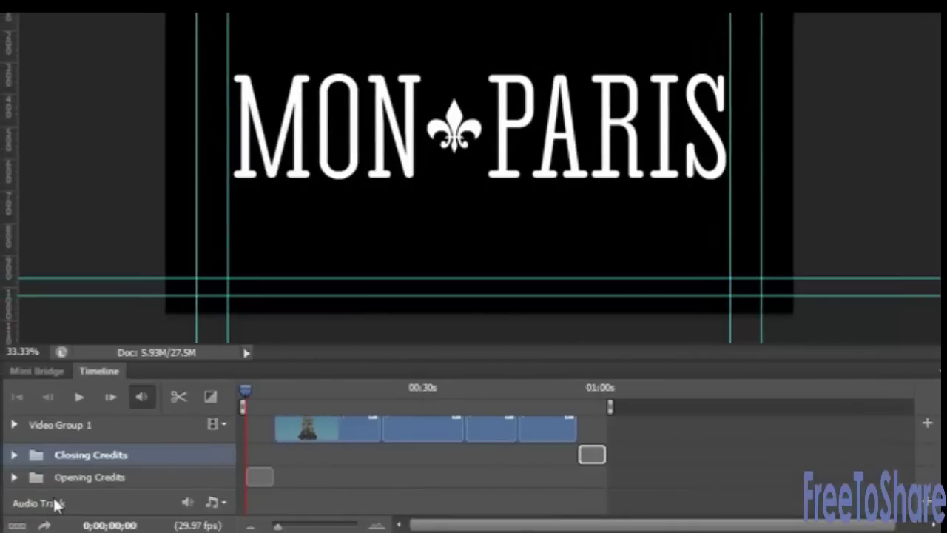
pyautogui.click(224, 504)
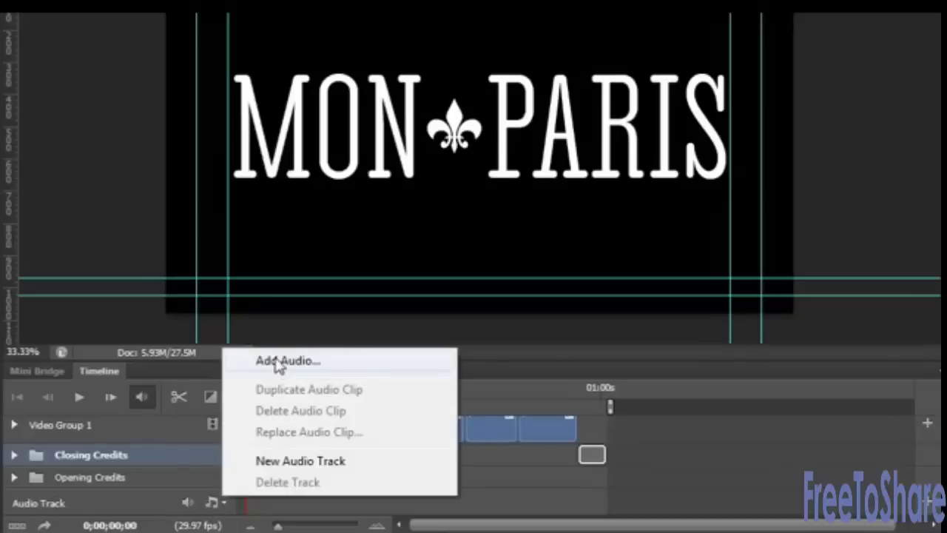
pyautogui.click(929, 505)
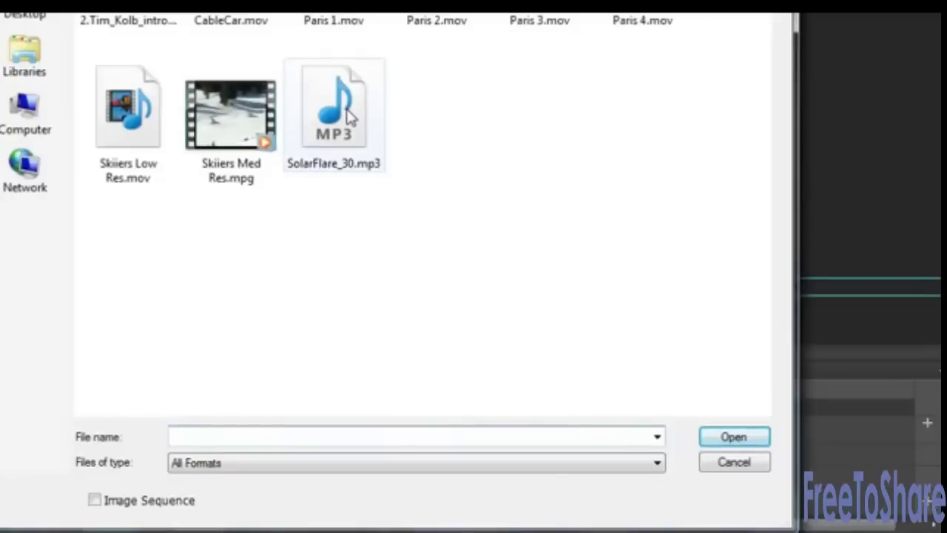
pyautogui.click(349, 117)
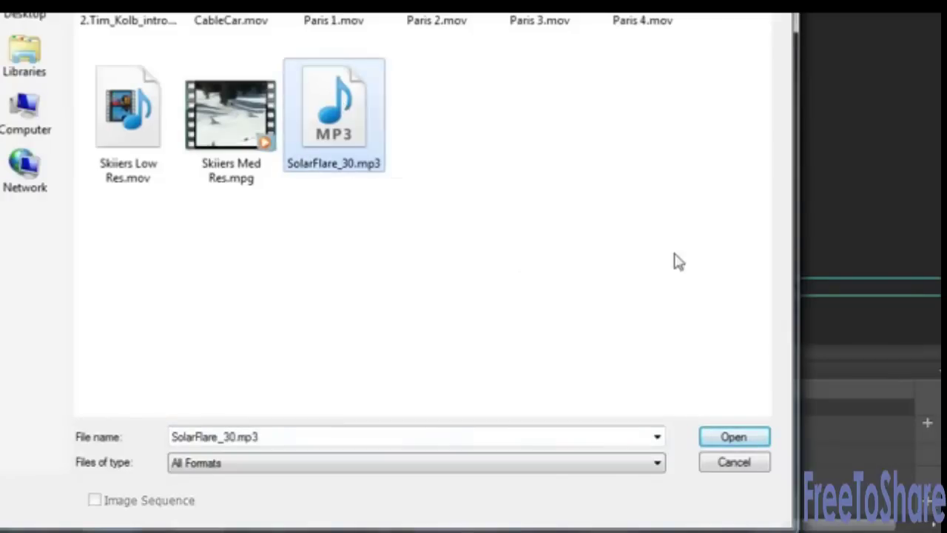
pyautogui.click(743, 438)
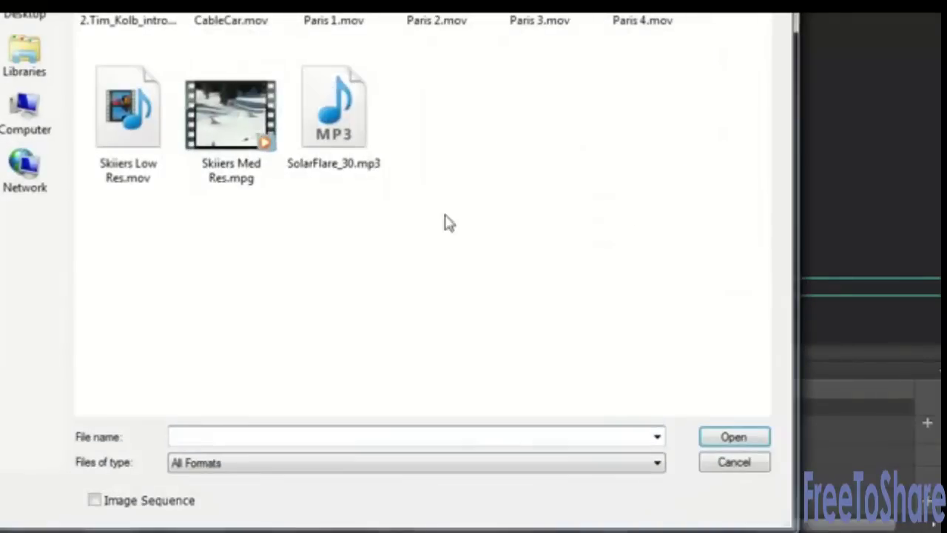
# Add a second SolarFlare_30.mp3 clip and shorten its end to 56;05
pyautogui.click(331, 139)
pyautogui.click(740, 438)
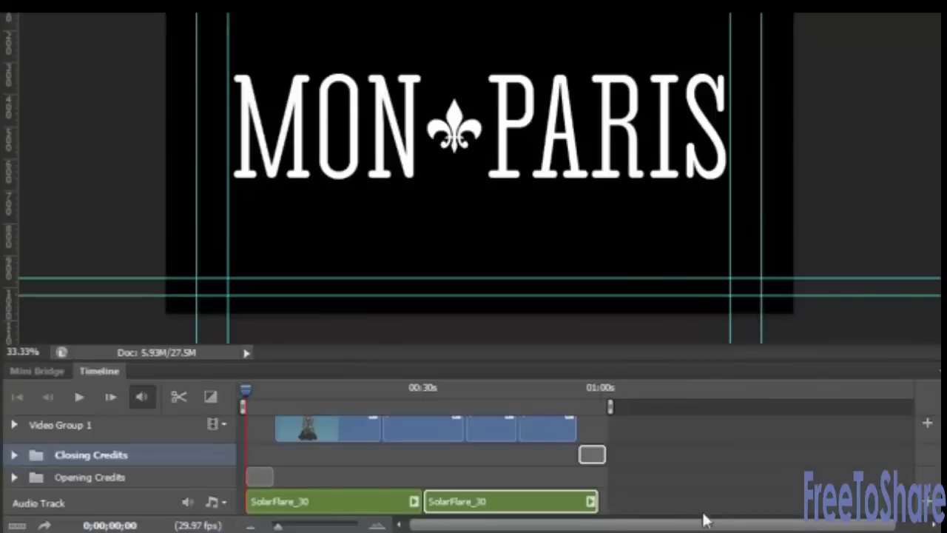
pyautogui.moveTo(600, 501); pyautogui.dragTo(623, 502)
# Add a third SolarFlare_30.mp3 clip, trim its end, then undo the trim
pyautogui.click(928, 506)
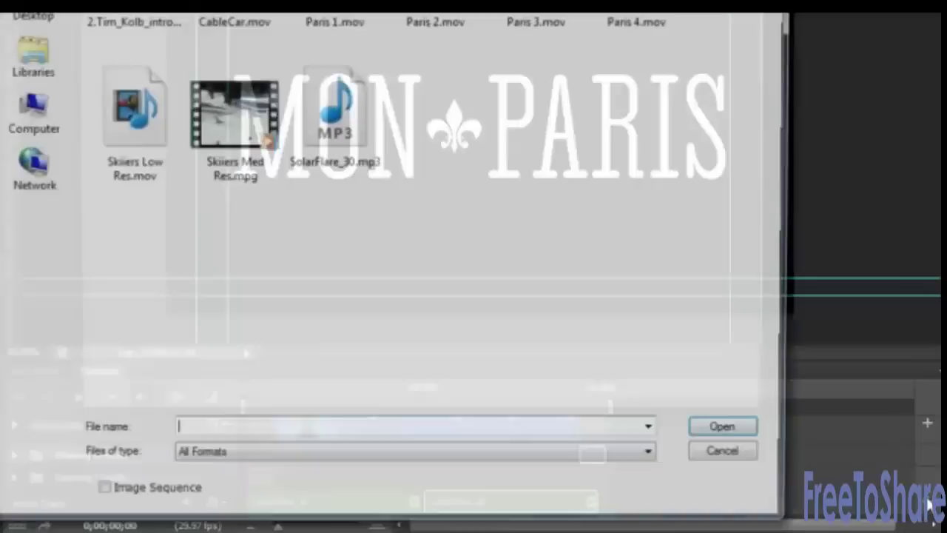
pyautogui.click(381, 166)
pyautogui.click(736, 437)
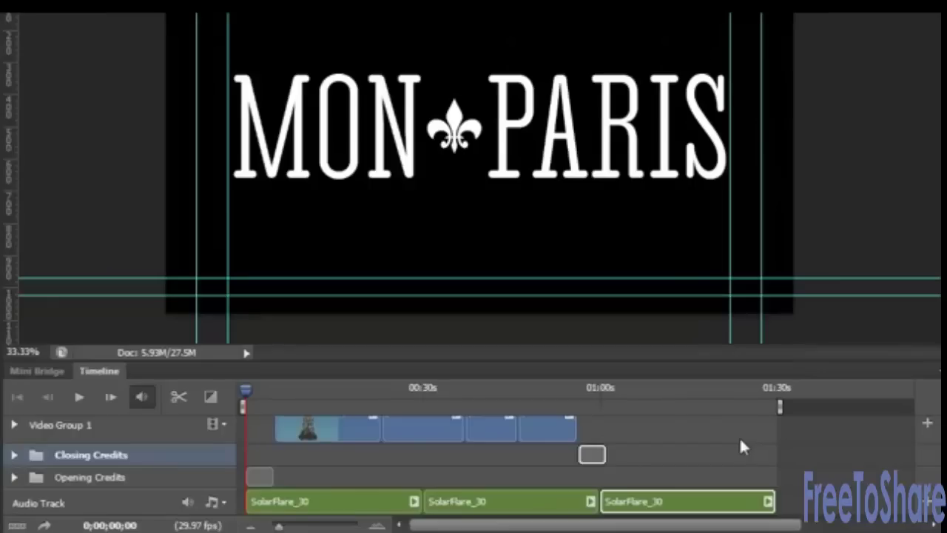
pyautogui.moveTo(771, 497); pyautogui.dragTo(603, 501)
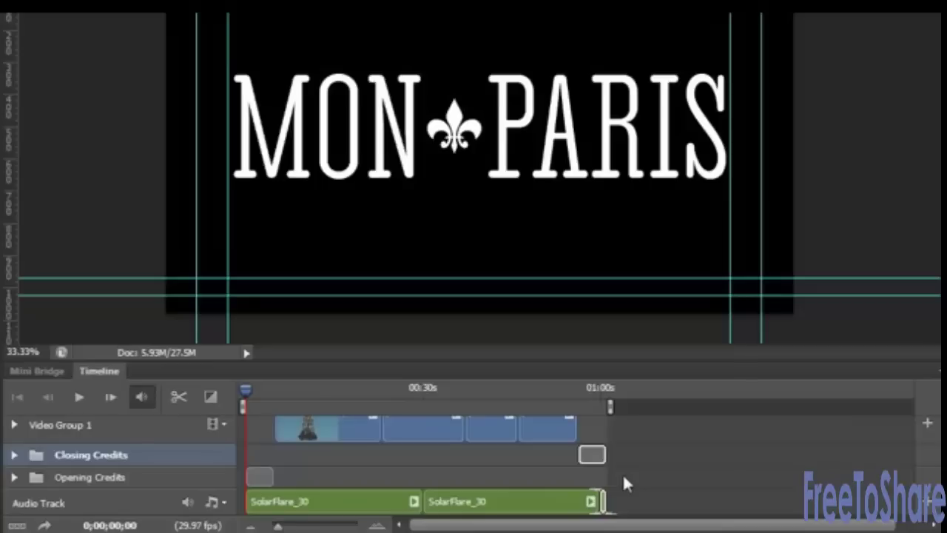
pyautogui.hotkey('ctrl', 'z')
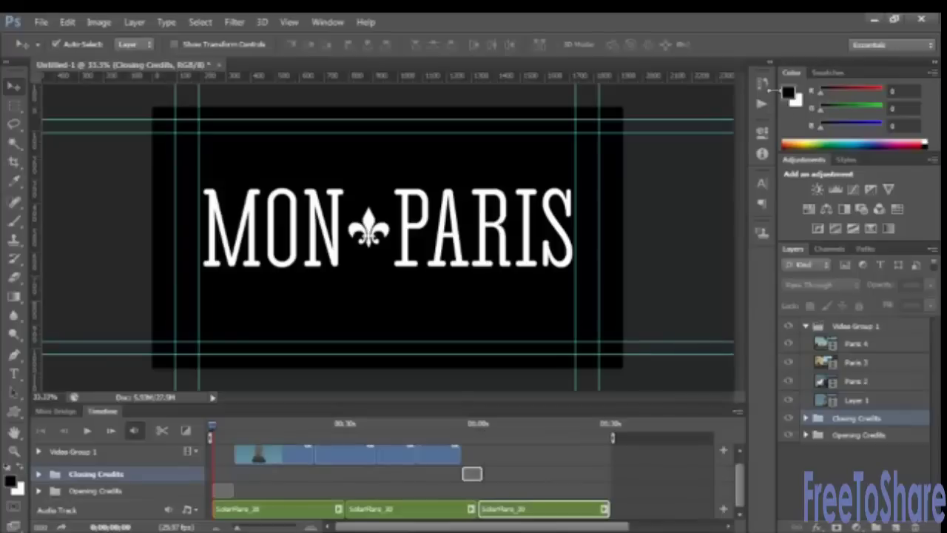
# Step back in History to the state before the third music clip was added
pyautogui.click(762, 83)
pyautogui.click(670, 165)
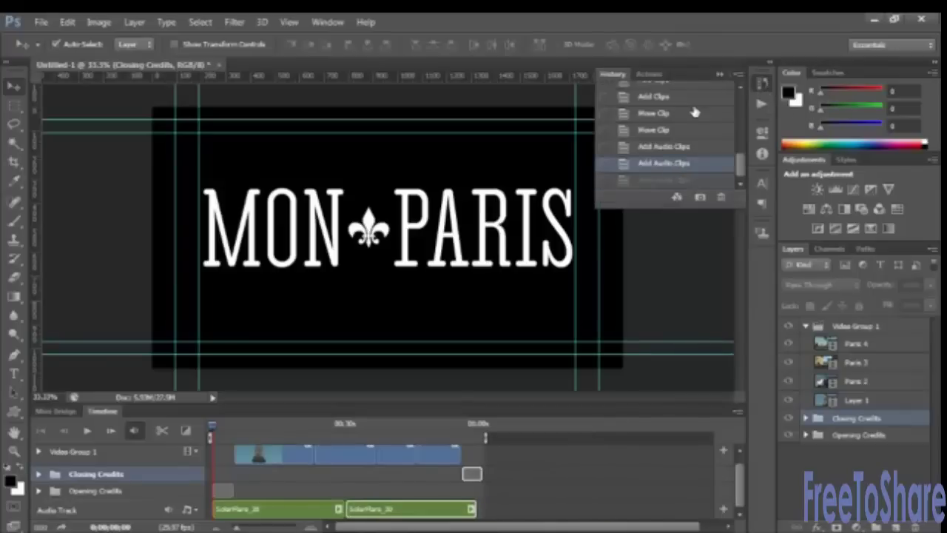
pyautogui.click(719, 74)
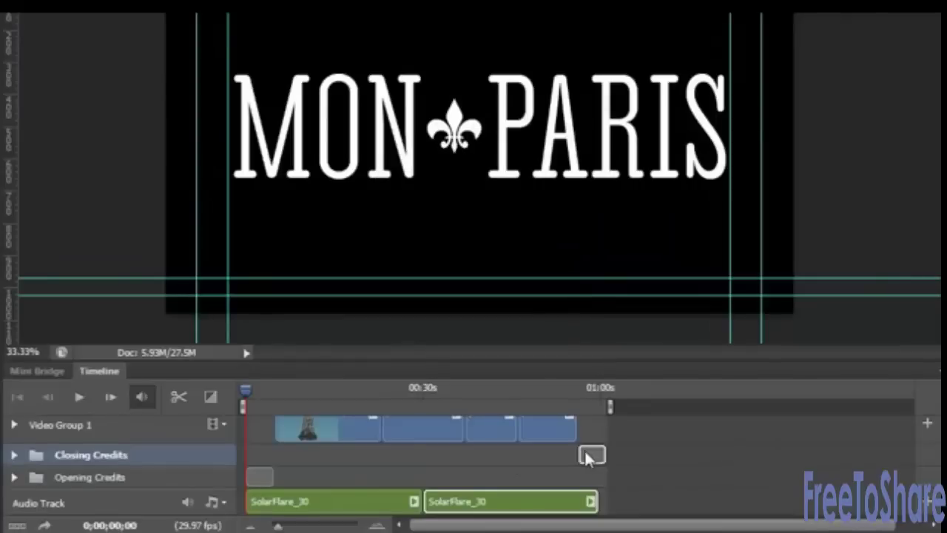
# Move Closing Credits to the video's end, slightly lengthen the second music clip, and preview
pyautogui.moveTo(582, 453); pyautogui.dragTo(575, 448)
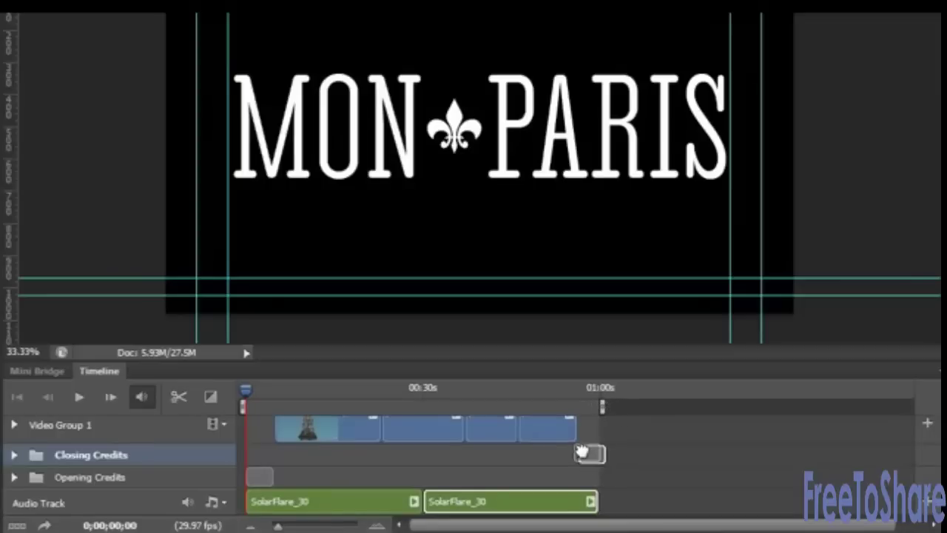
pyautogui.moveTo(597, 502); pyautogui.dragTo(603, 501)
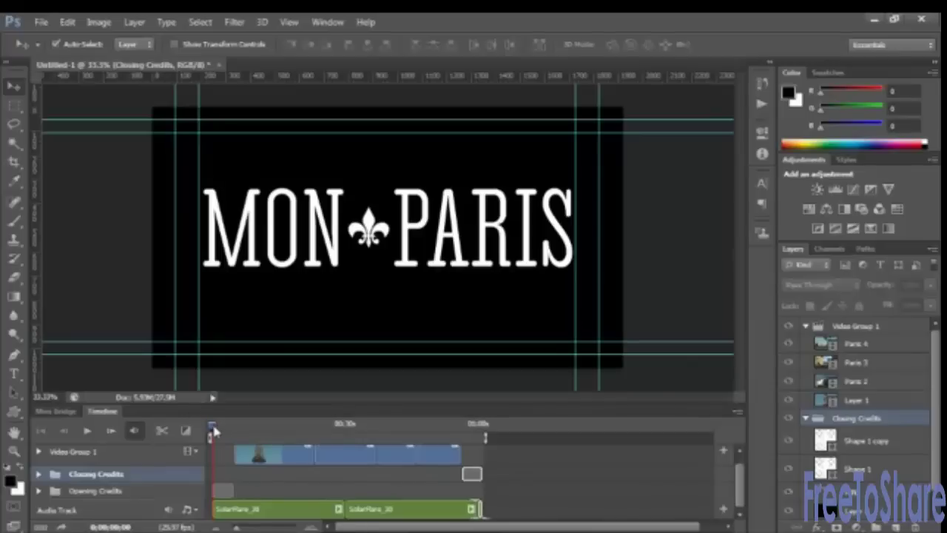
pyautogui.moveTo(213, 430); pyautogui.dragTo(483, 465)
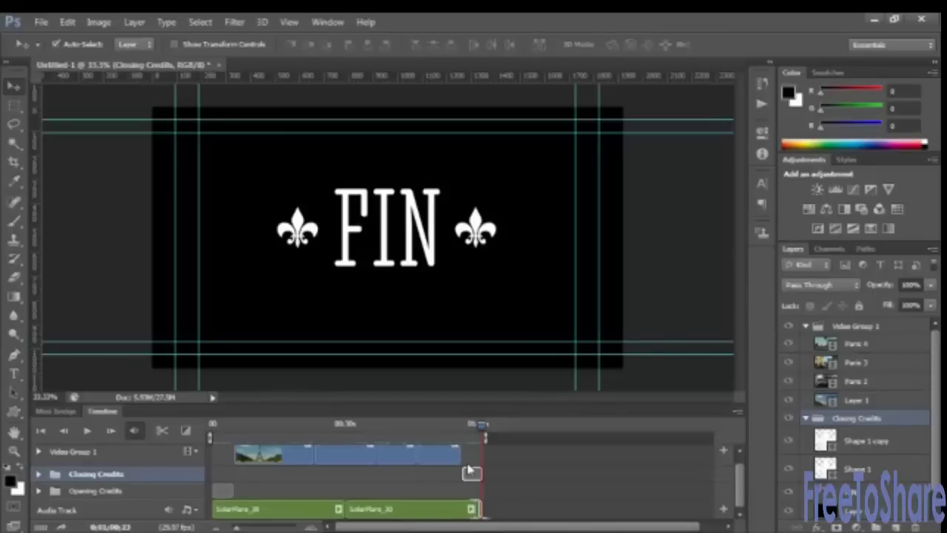
pyautogui.moveTo(482, 424); pyautogui.dragTo(180, 432)
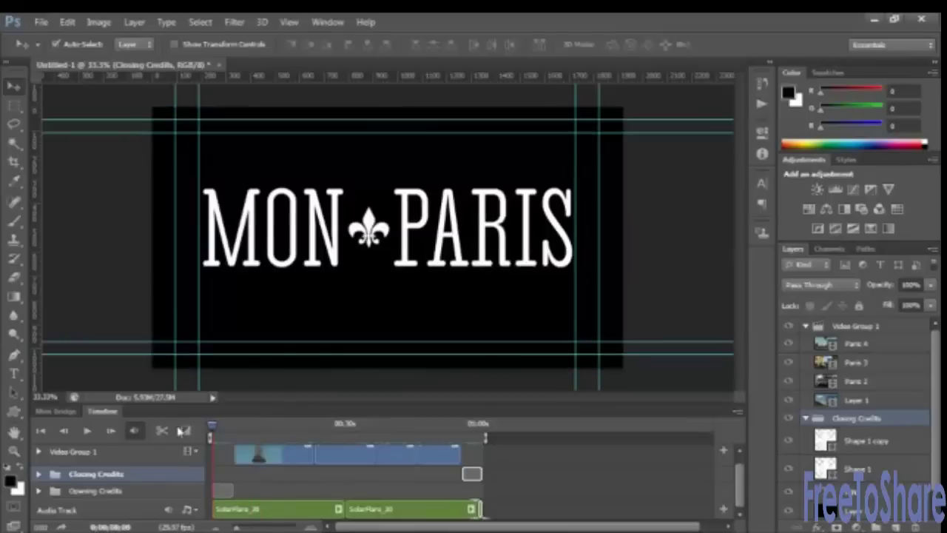
# Select the Opening Credits group and enable its Opacity stopwatch
pyautogui.click(805, 418)
pyautogui.click(836, 437)
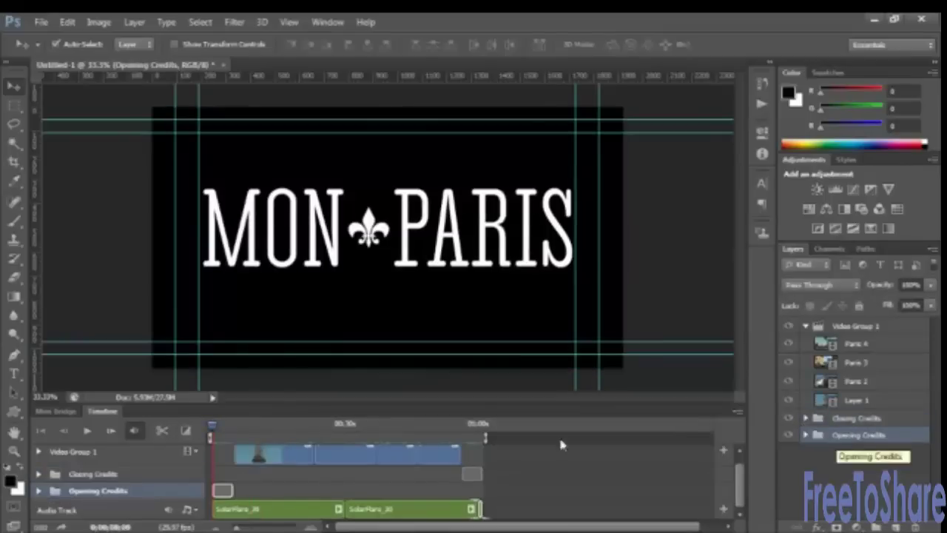
pyautogui.click(38, 490)
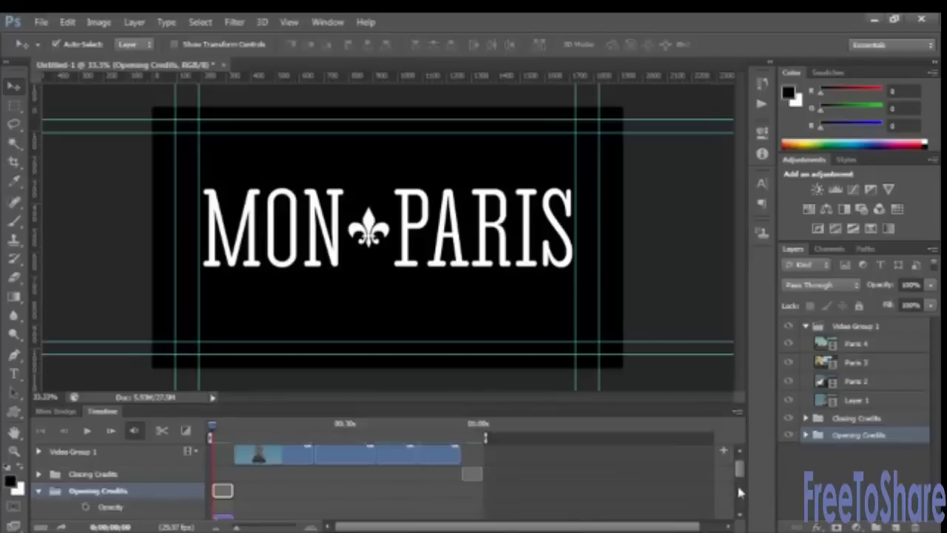
pyautogui.moveTo(510, 404); pyautogui.dragTo(510, 299)
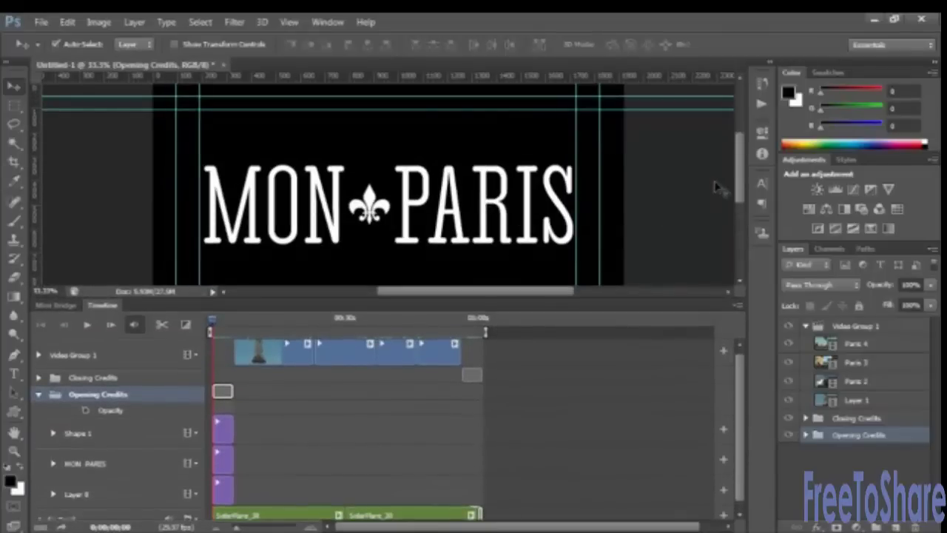
pyautogui.scroll(-1, 740, 196)
pyautogui.scroll(-1, 744, 201)
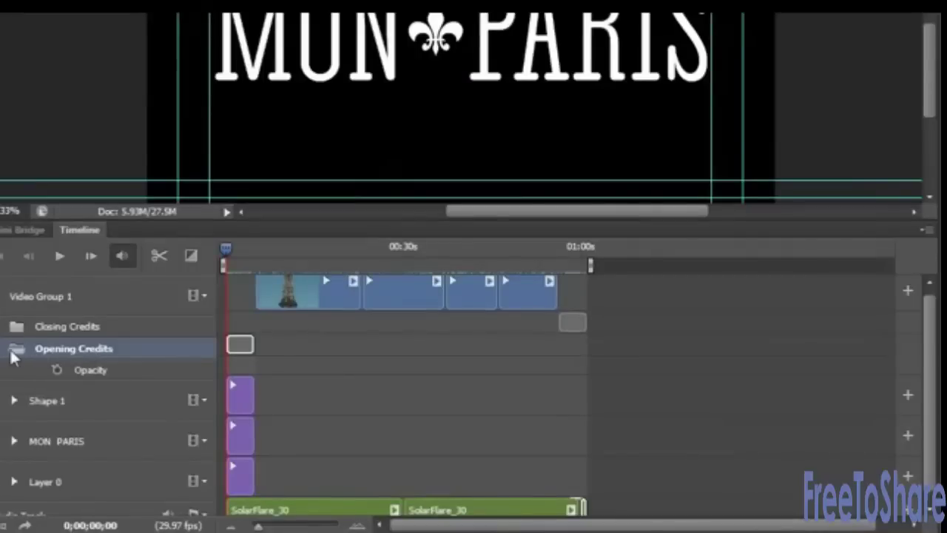
pyautogui.click(54, 367)
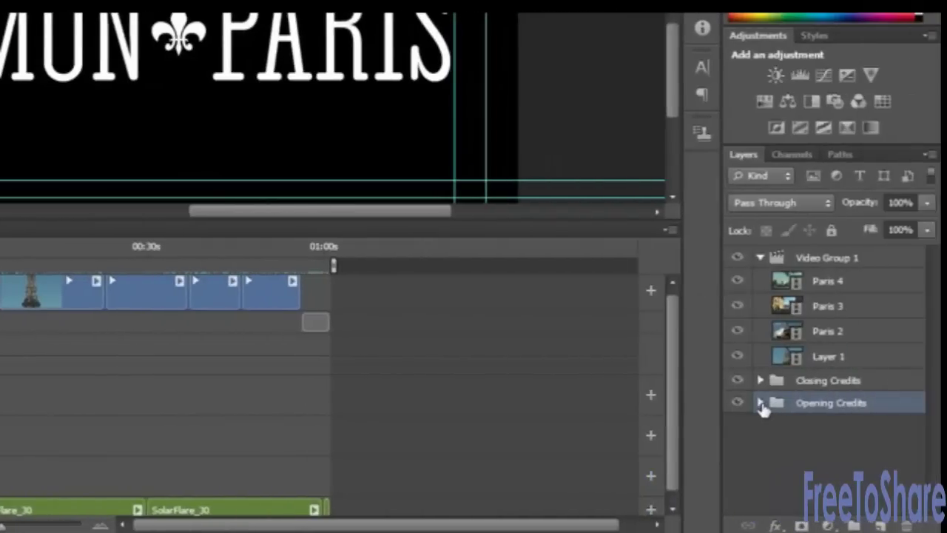
# Set Shape 1 and MON PARIS layer opacity to 0% at the start
pyautogui.click(760, 403)
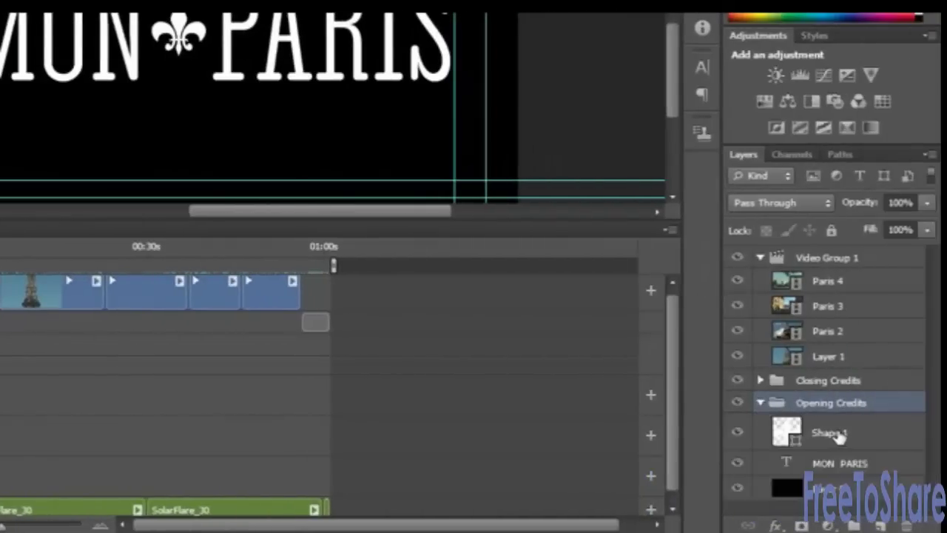
pyautogui.click(832, 433)
pyautogui.keyDown('shift'); pyautogui.click(867, 465); pyautogui.keyUp('shift')
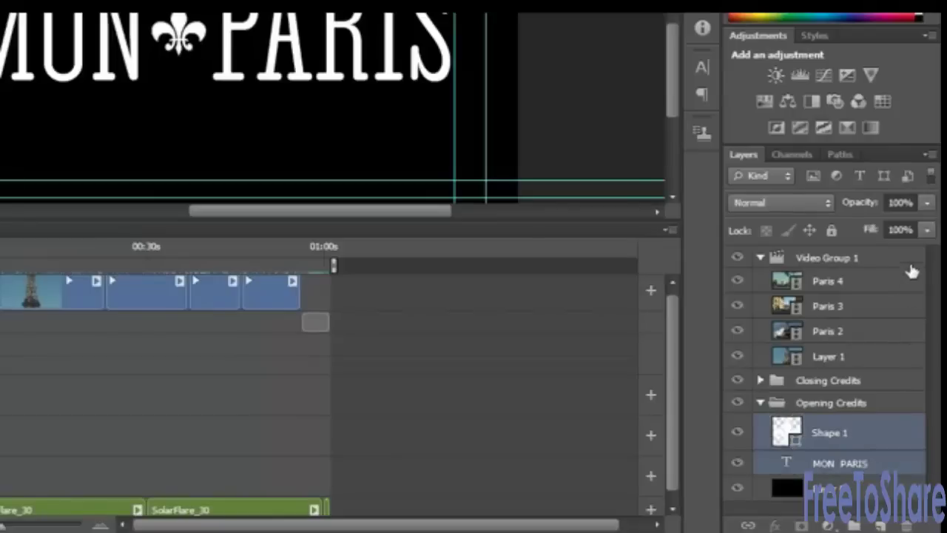
pyautogui.click(926, 204)
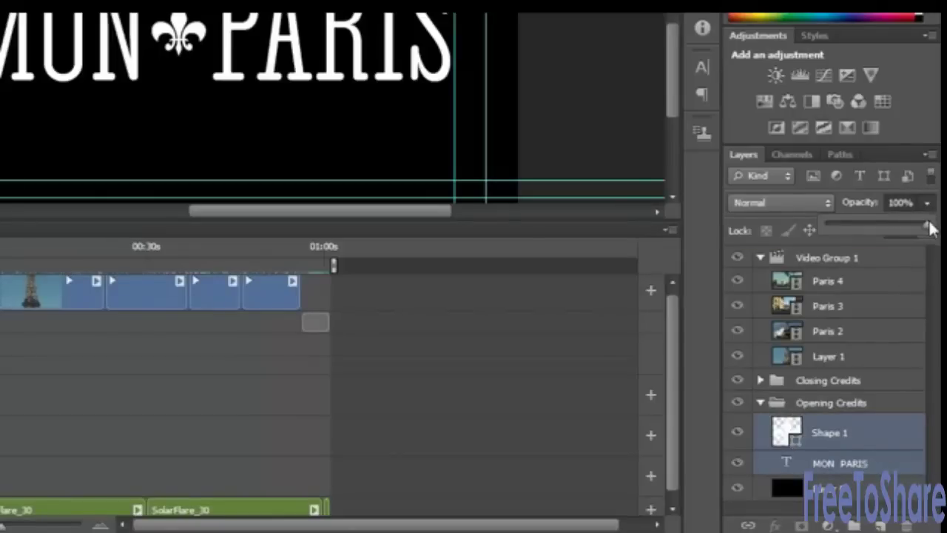
pyautogui.moveTo(925, 222); pyautogui.dragTo(799, 241)
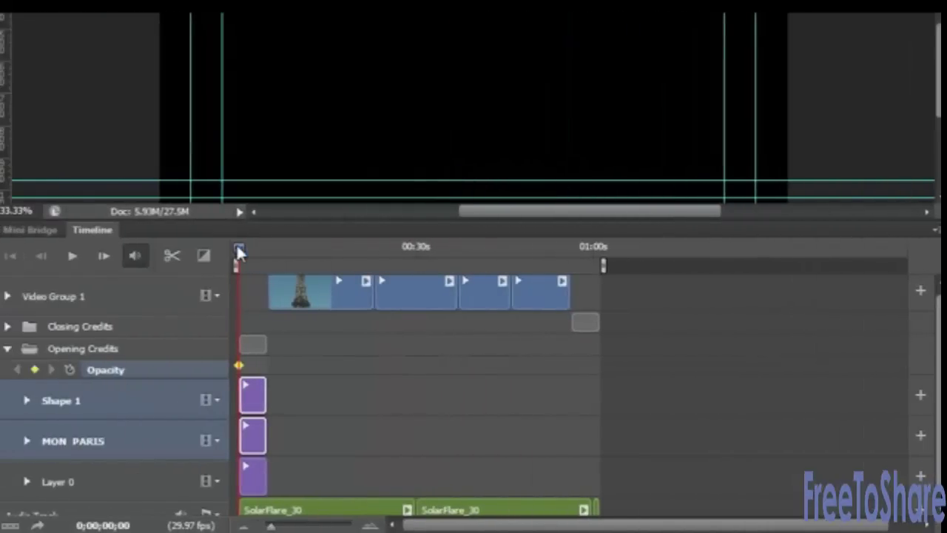
# Add an opacity keyframe at 0;00;04;24 and set both layers to 100%
pyautogui.moveTo(236, 242); pyautogui.dragTo(267, 243)
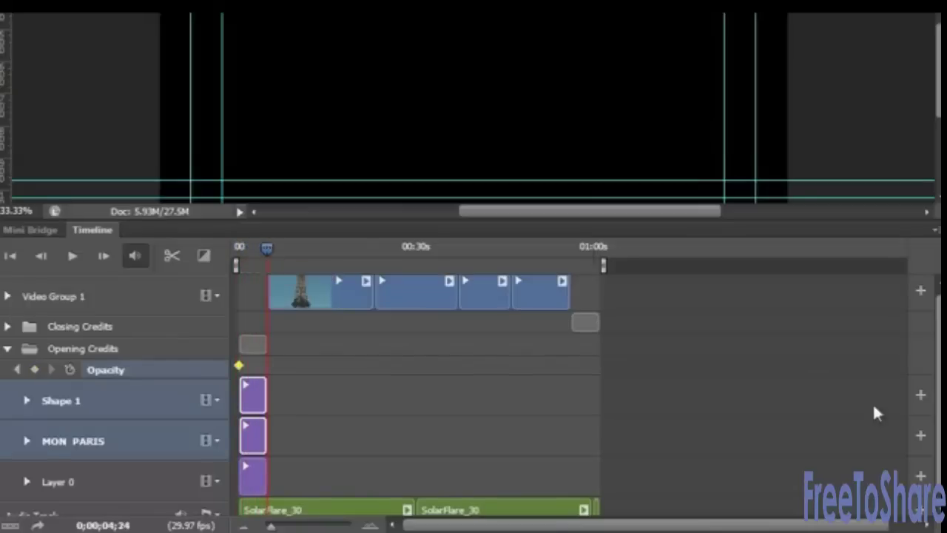
pyautogui.click(35, 369)
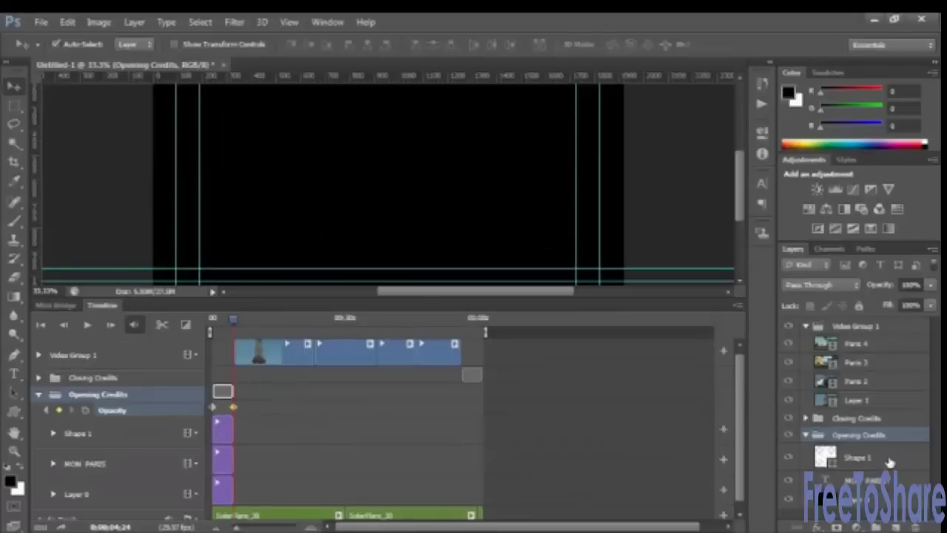
pyautogui.click(885, 460)
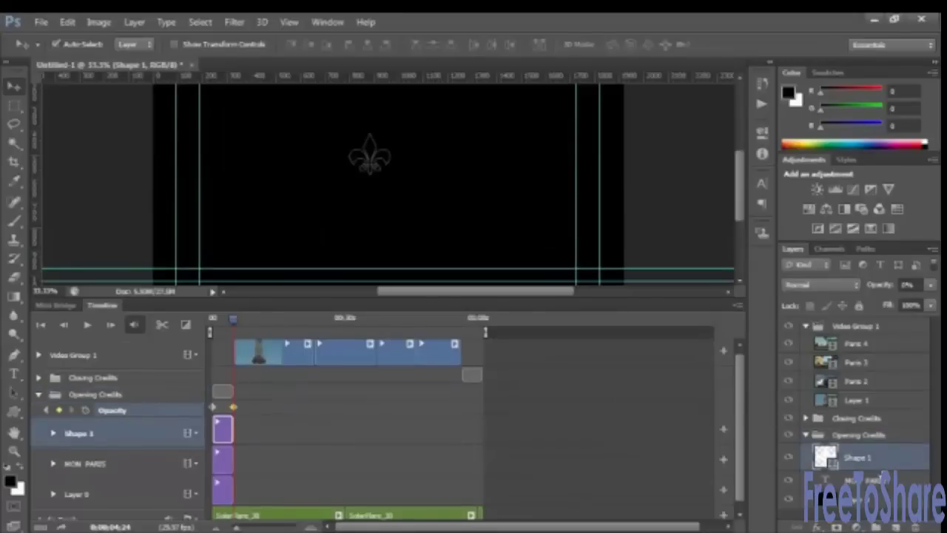
pyautogui.keyDown('shift'); pyautogui.click(882, 481); pyautogui.keyUp('shift')
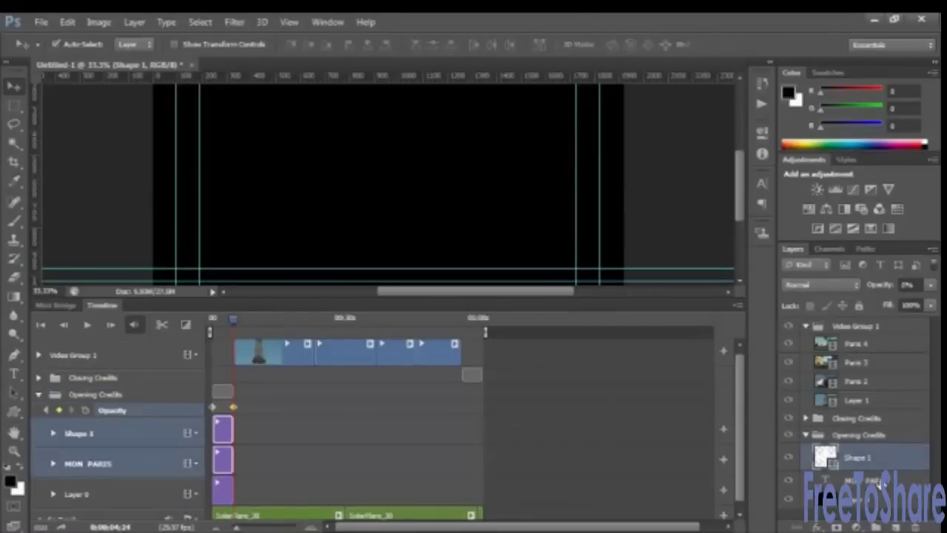
pyautogui.click(929, 285)
pyautogui.moveTo(861, 308); pyautogui.dragTo(931, 306)
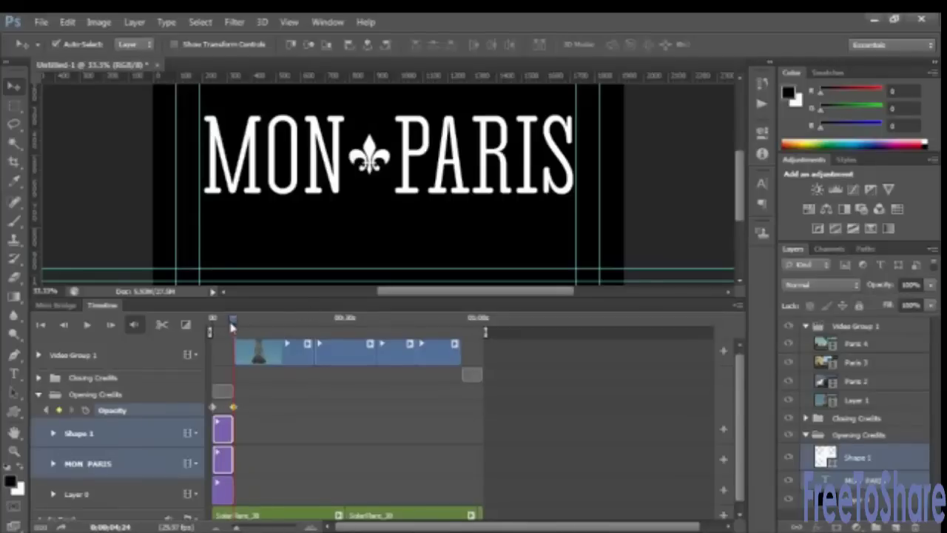
# Preview the MON PARIS title fading in from the black Layer 0 background
pyautogui.moveTo(232, 323); pyautogui.dragTo(210, 318)
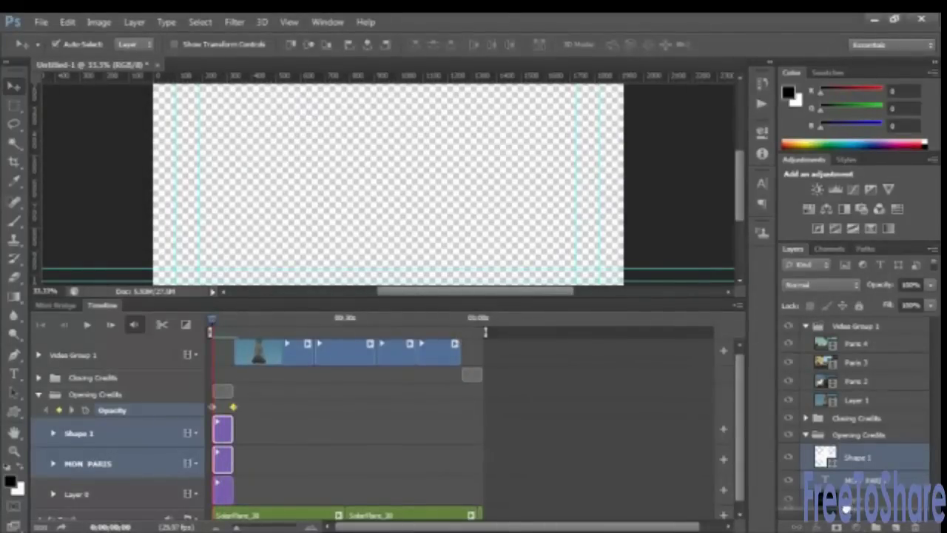
pyautogui.click(851, 511)
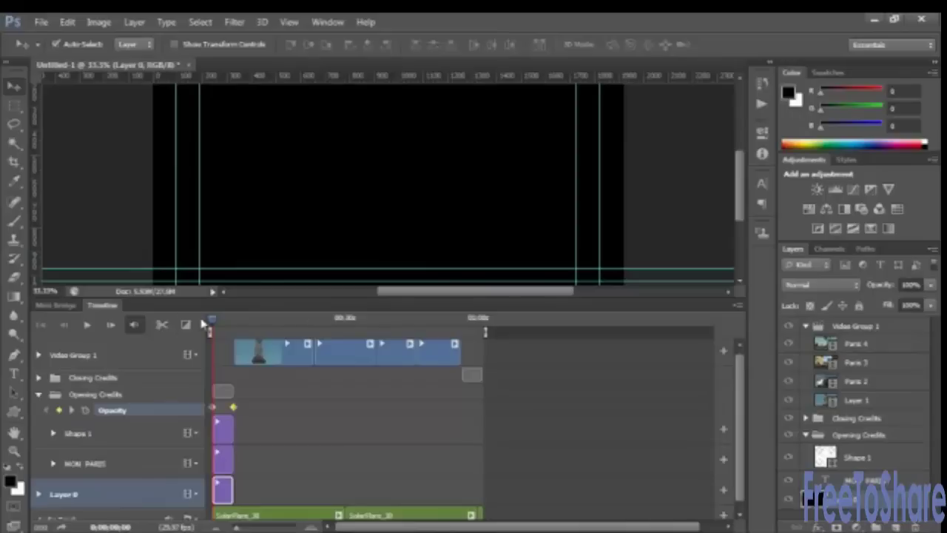
pyautogui.moveTo(211, 323)
pyautogui.mouseDown()
pyautogui.moveTo(235, 323)
pyautogui.moveTo(212, 323)
pyautogui.mouseUp()
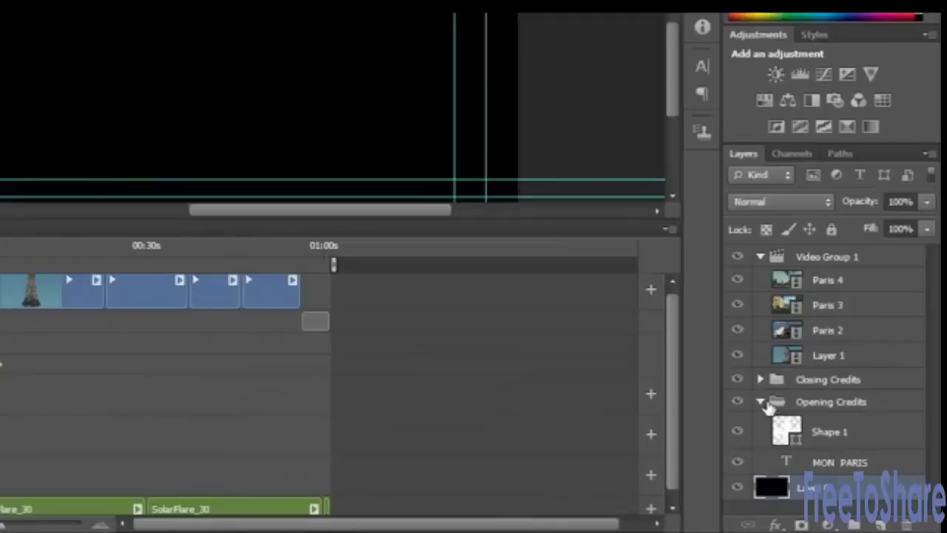
# Delete the black background layer from the Closing Credits group, then collapse the group
pyautogui.click(762, 402)
pyautogui.click(770, 380)
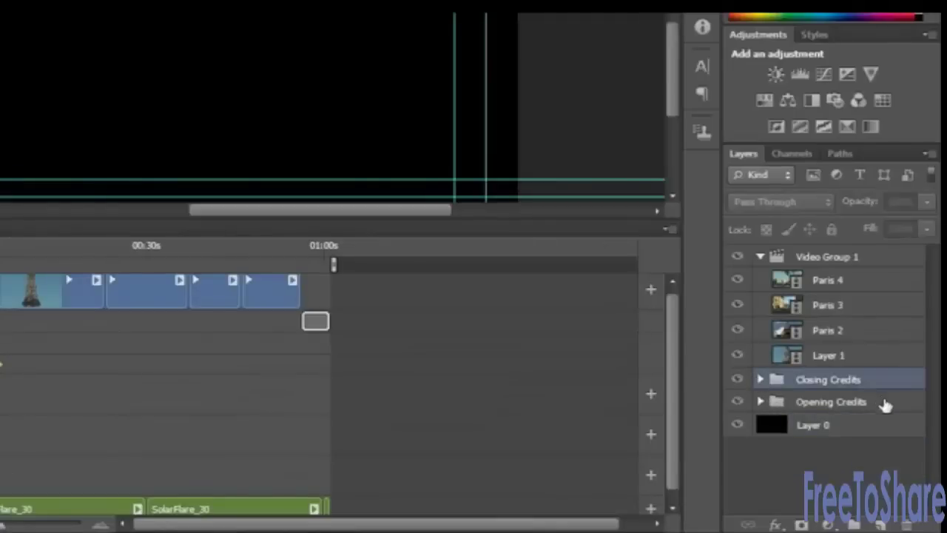
pyautogui.click(761, 380)
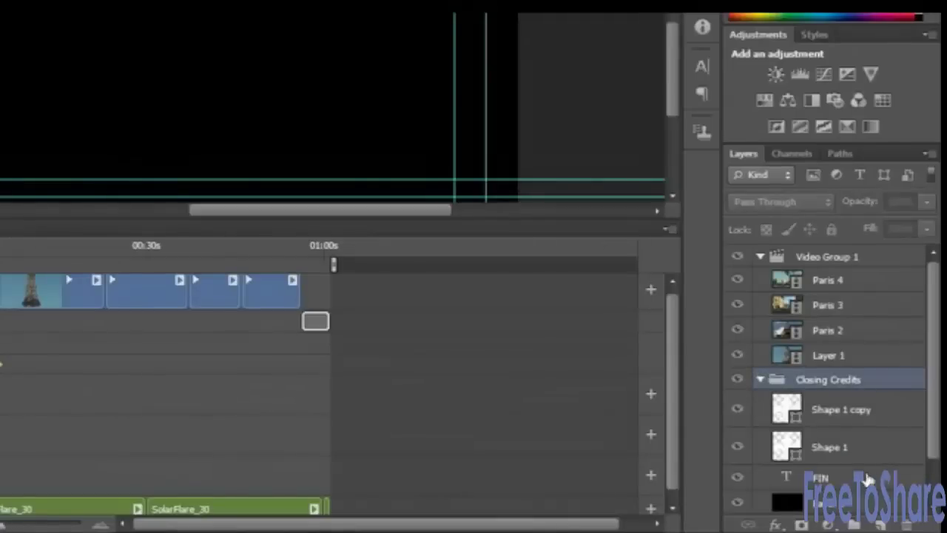
pyautogui.click(868, 503)
pyautogui.moveTo(870, 505); pyautogui.dragTo(907, 524)
pyautogui.click(761, 380)
pyautogui.click(766, 383)
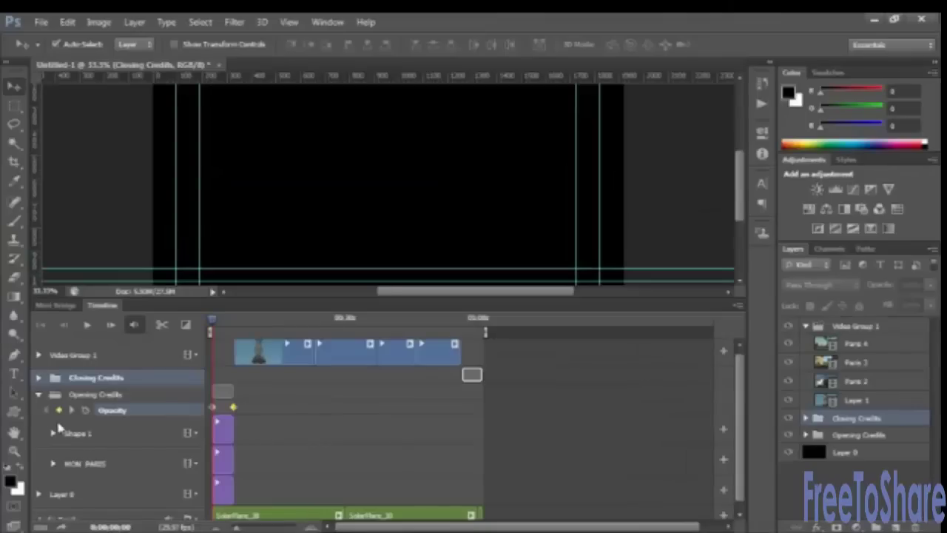
# Collapse the Opening Credits tracks, show the Closing Credits tracks, and preview the FIN card
pyautogui.click(39, 396)
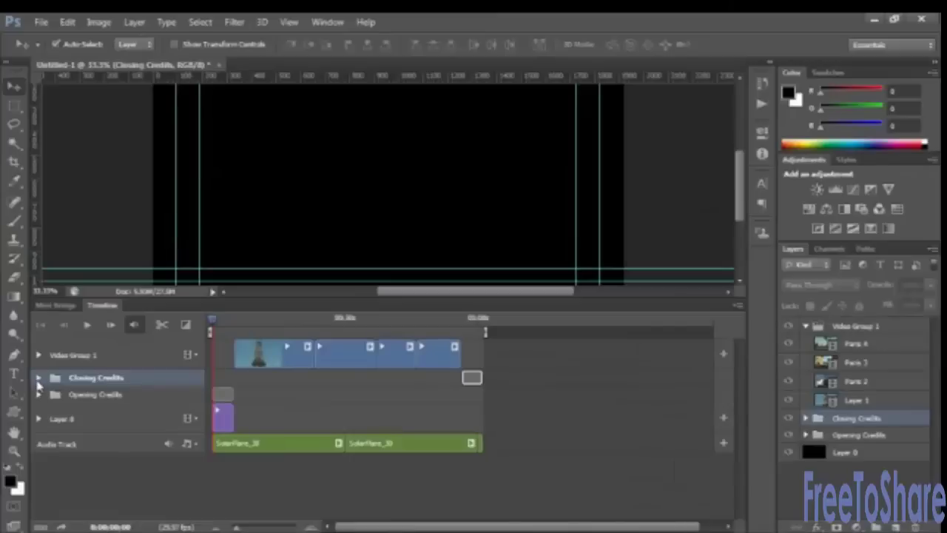
pyautogui.click(38, 378)
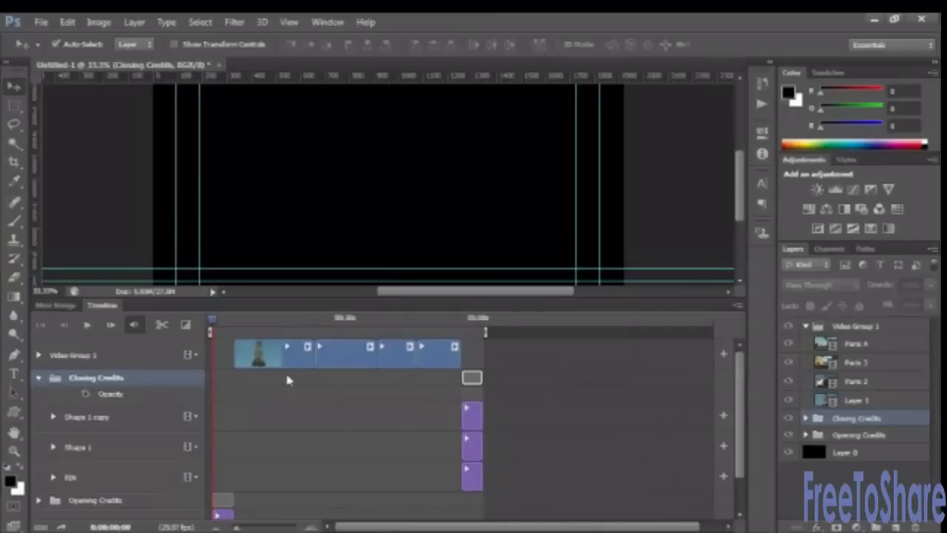
pyautogui.moveTo(219, 319); pyautogui.dragTo(463, 325)
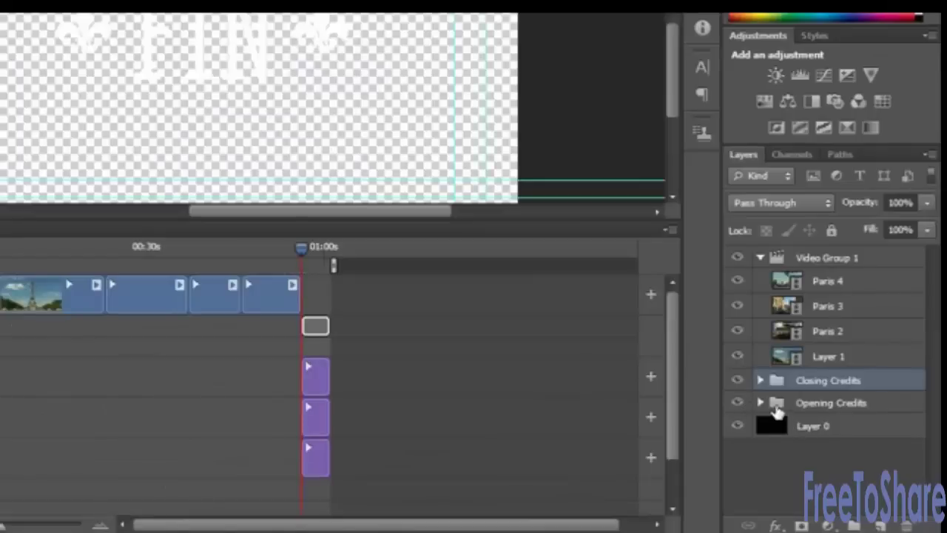
# Extend the black Layer 0 across the whole timeline to end with FIN
pyautogui.click(817, 428)
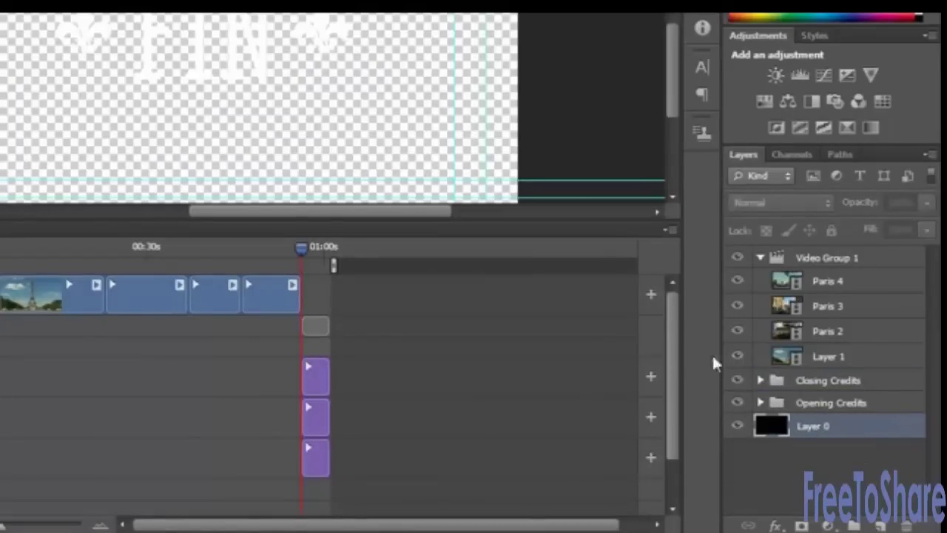
pyautogui.moveTo(679, 310); pyautogui.dragTo(675, 362)
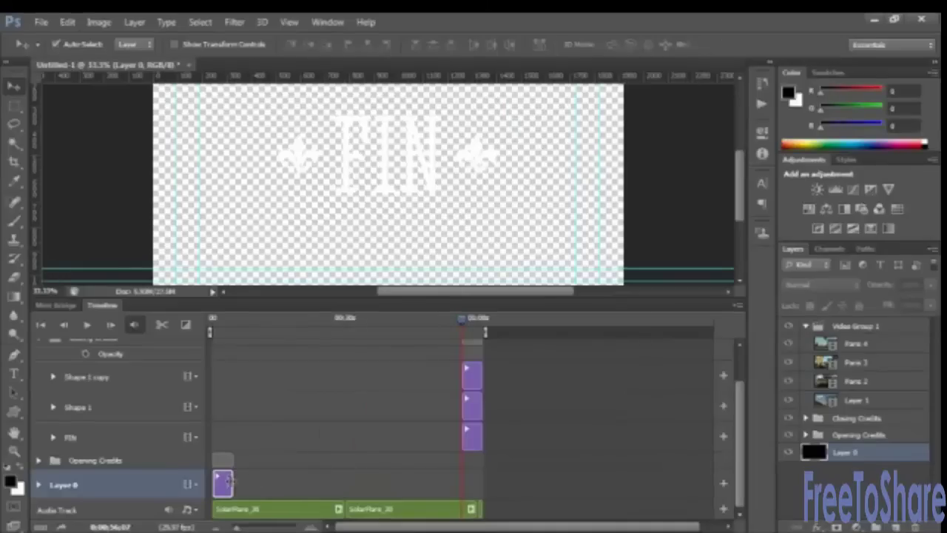
pyautogui.moveTo(231, 481); pyautogui.dragTo(477, 497)
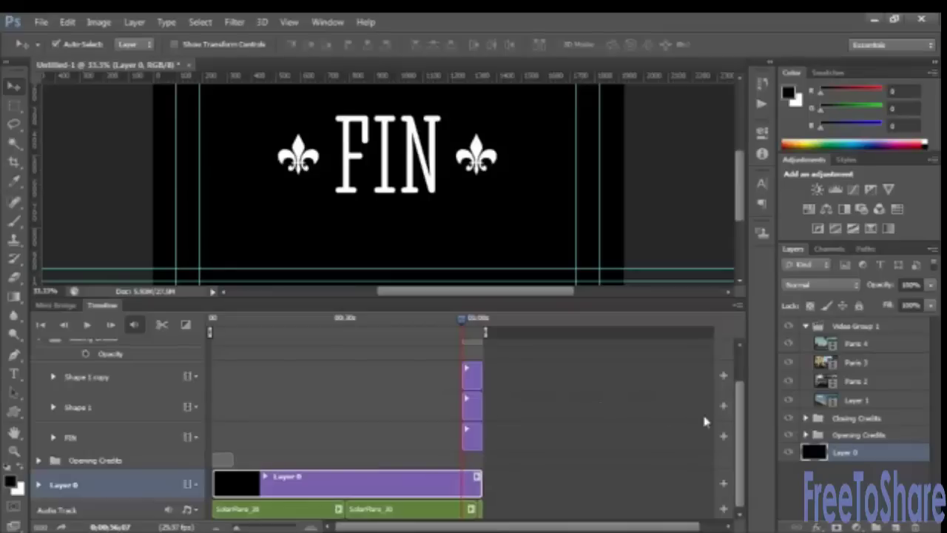
pyautogui.moveTo(735, 417); pyautogui.dragTo(736, 388)
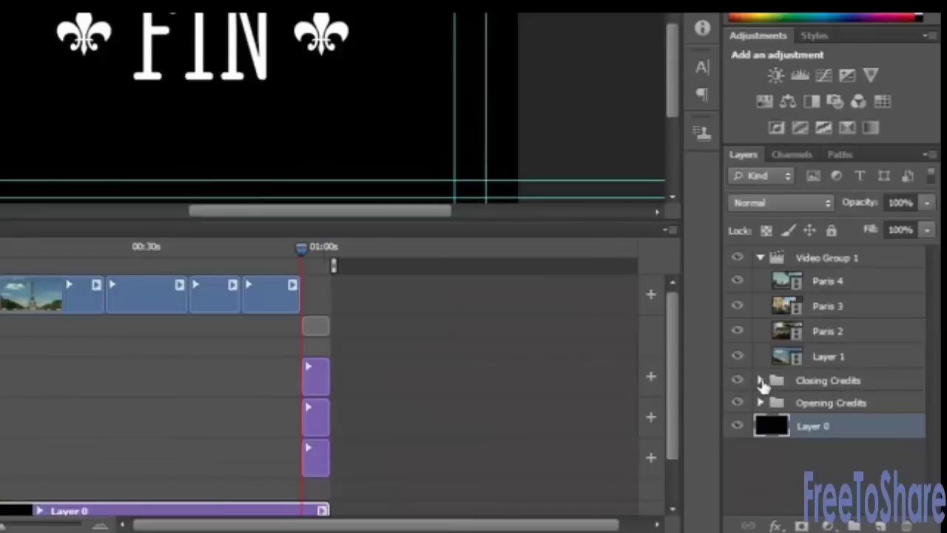
# Select Shape 1 copy, Shape 1 and FIN, and enable the Closing Credits Opacity stopwatch
pyautogui.click(806, 418)
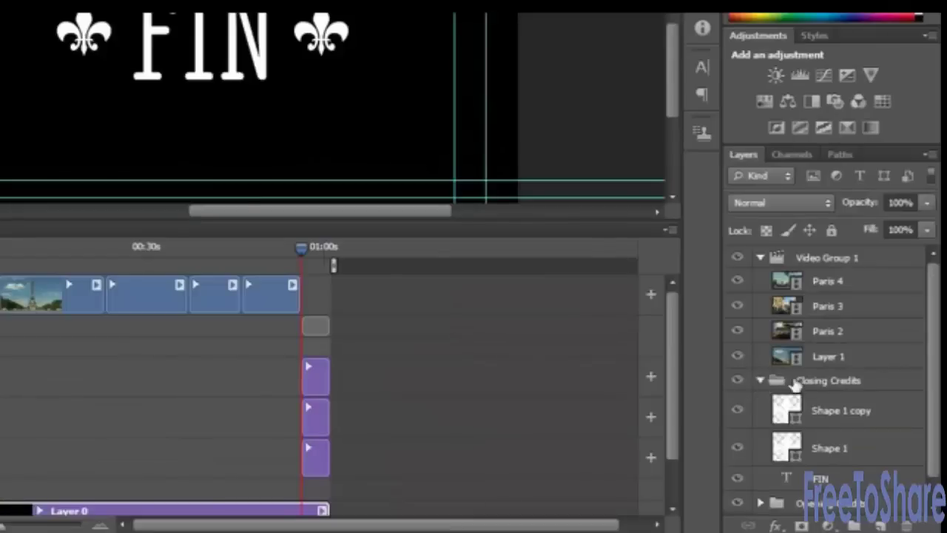
pyautogui.click(858, 413)
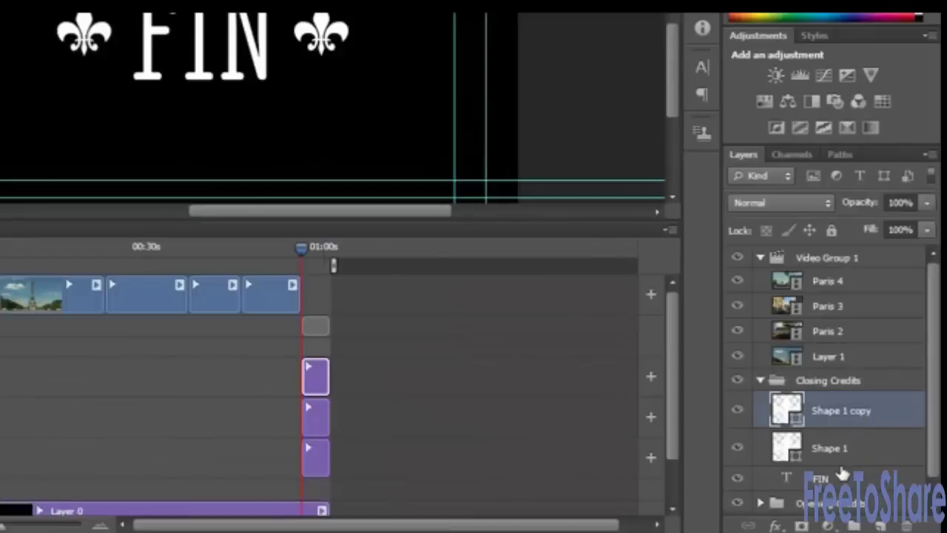
pyautogui.keyDown('shift'); pyautogui.click(832, 479); pyautogui.keyUp('shift')
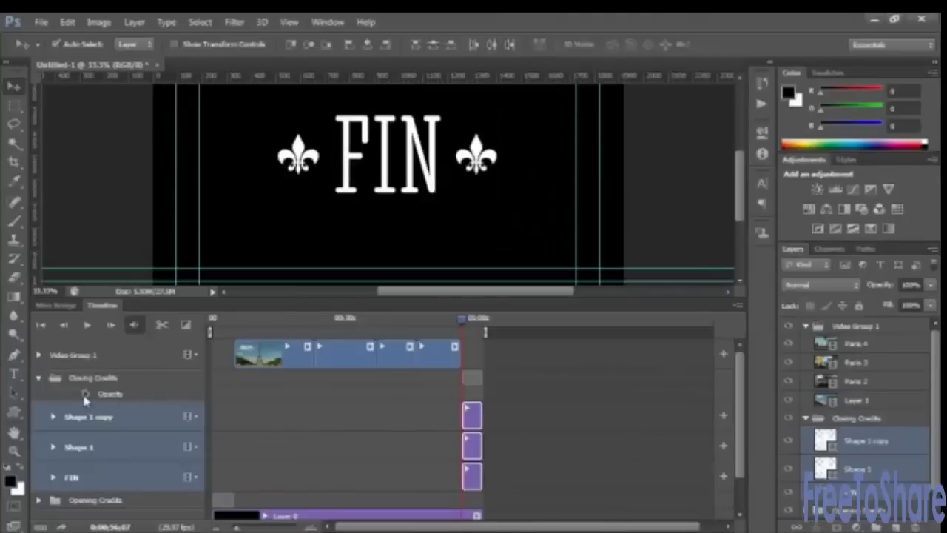
pyautogui.click(86, 395)
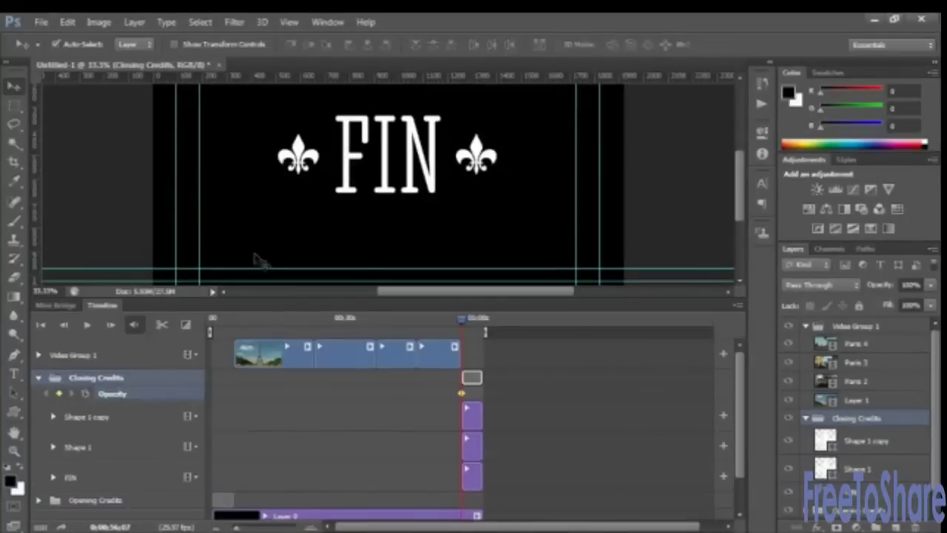
# Add an opacity keyframe just past the end of the credits
pyautogui.moveTo(464, 323); pyautogui.dragTo(485, 324)
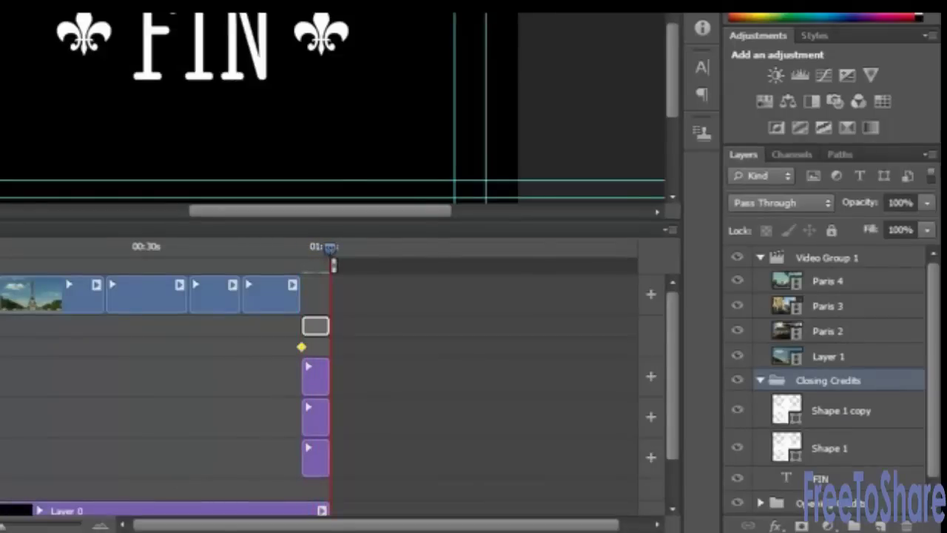
pyautogui.click(847, 421)
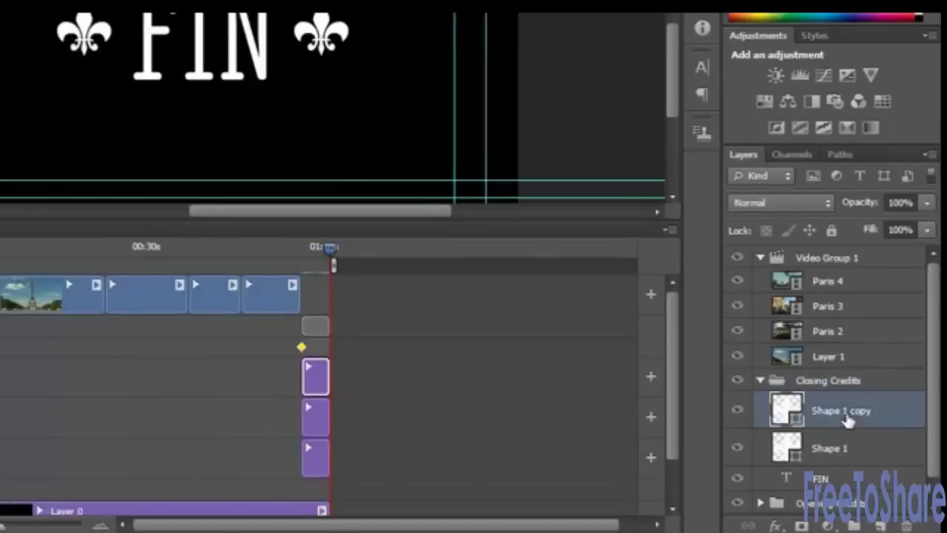
pyautogui.keyDown('shift'); pyautogui.click(836, 482); pyautogui.keyUp('shift')
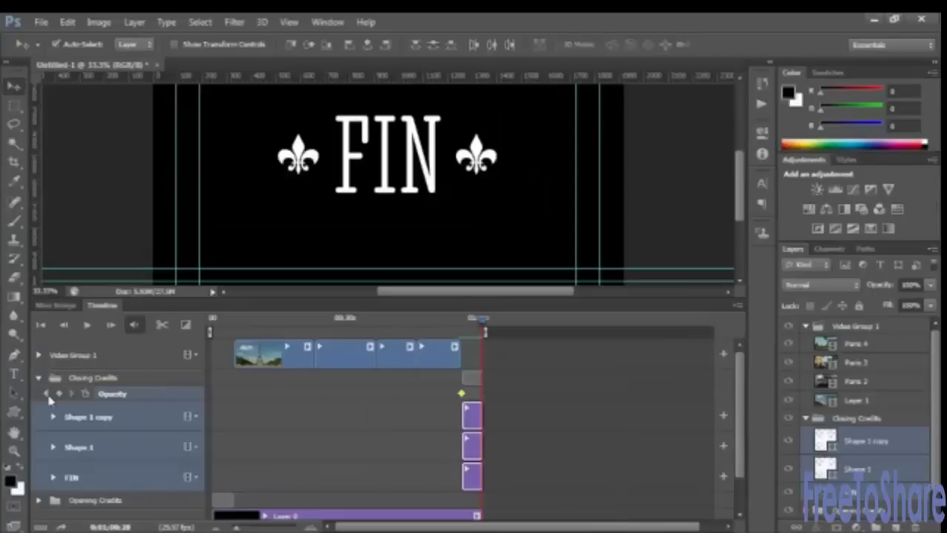
pyautogui.click(58, 395)
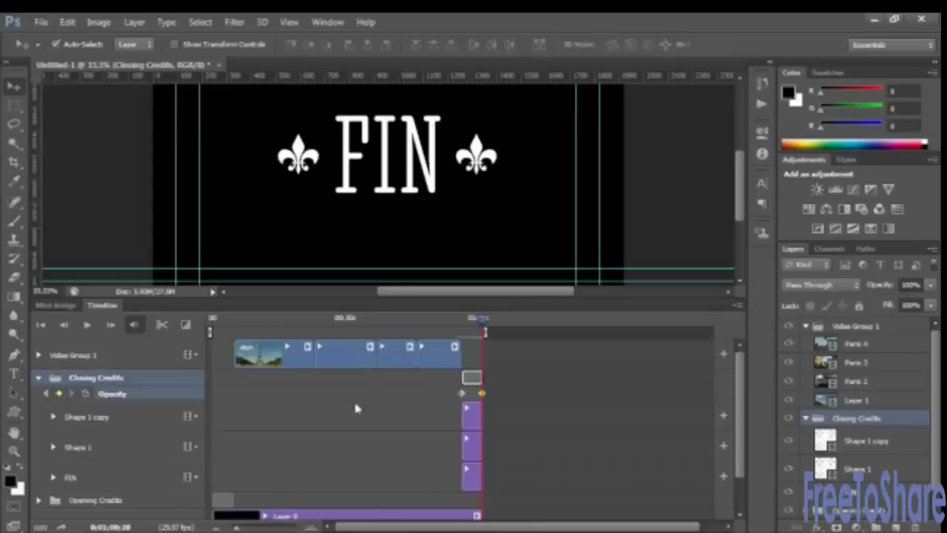
# Set the closing credits layers to 0% opacity and preview the FIN fade-out
pyautogui.click(871, 447)
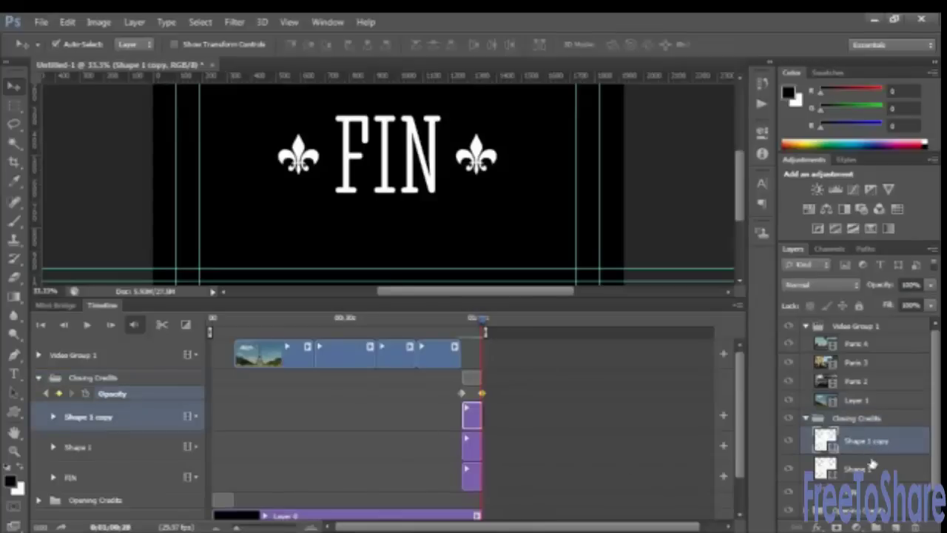
pyautogui.keyDown('shift'); pyautogui.click(862, 493); pyautogui.keyUp('shift')
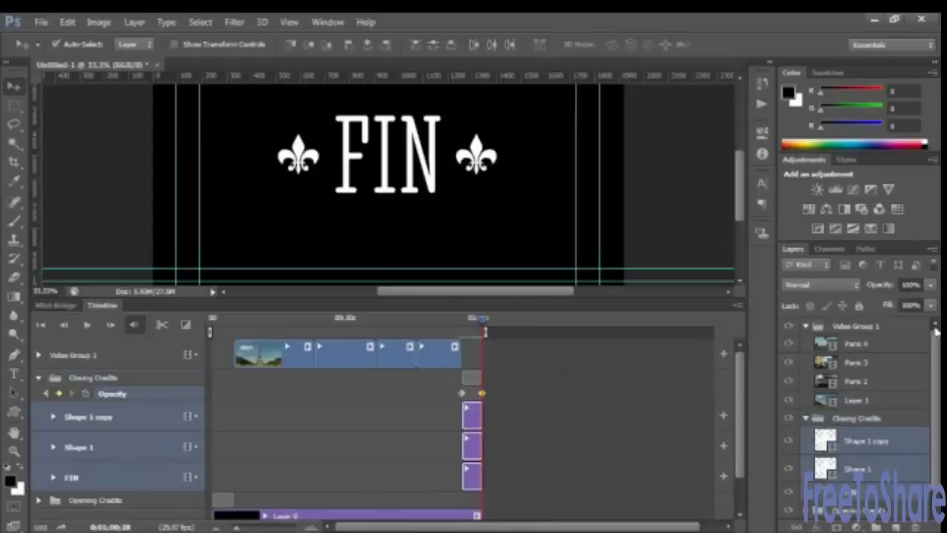
pyautogui.click(933, 285)
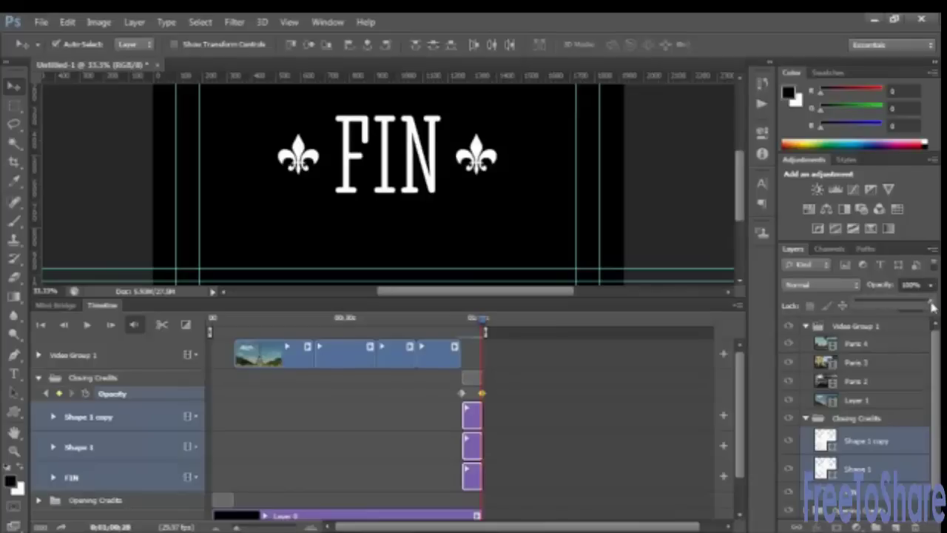
pyautogui.moveTo(932, 305); pyautogui.dragTo(851, 307)
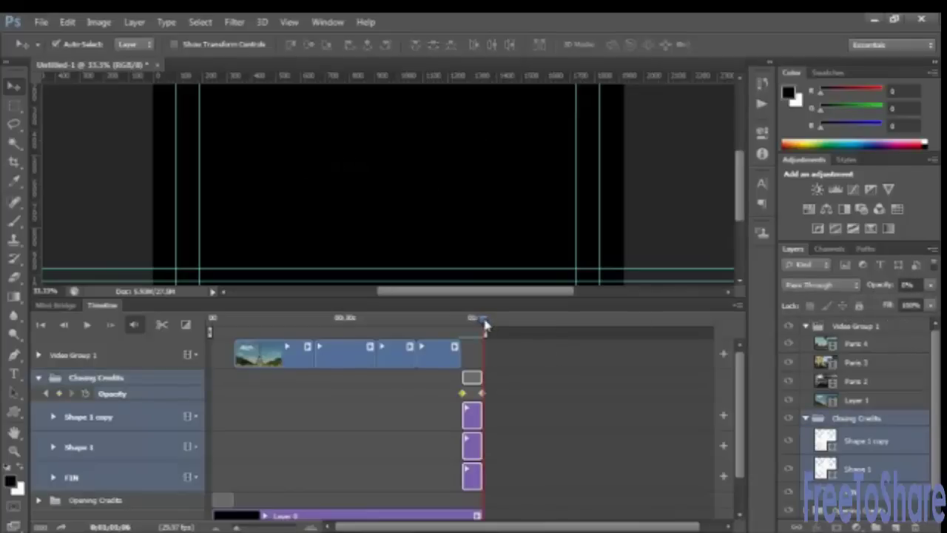
pyautogui.moveTo(485, 324)
pyautogui.mouseDown()
pyautogui.moveTo(460, 323)
pyautogui.moveTo(486, 327)
pyautogui.mouseUp()
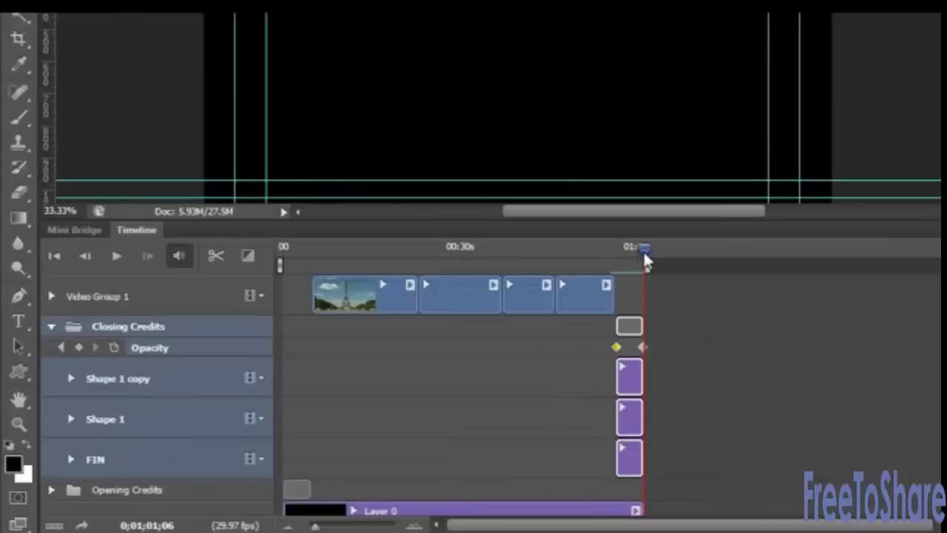
pyautogui.moveTo(643, 250); pyautogui.dragTo(621, 254)
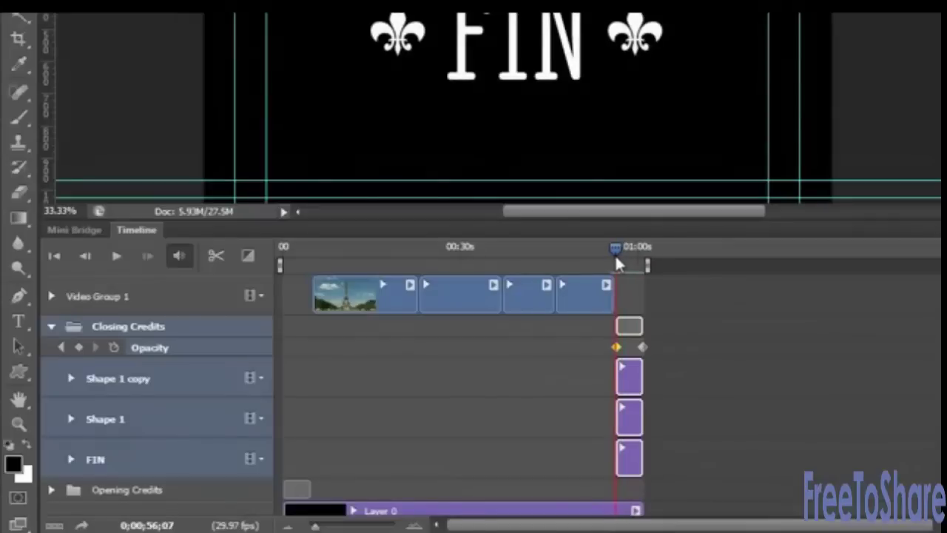
# Add a 2 s Fade With Black transition to the last Paris clip's end
pyautogui.moveTo(615, 258); pyautogui.dragTo(614, 258)
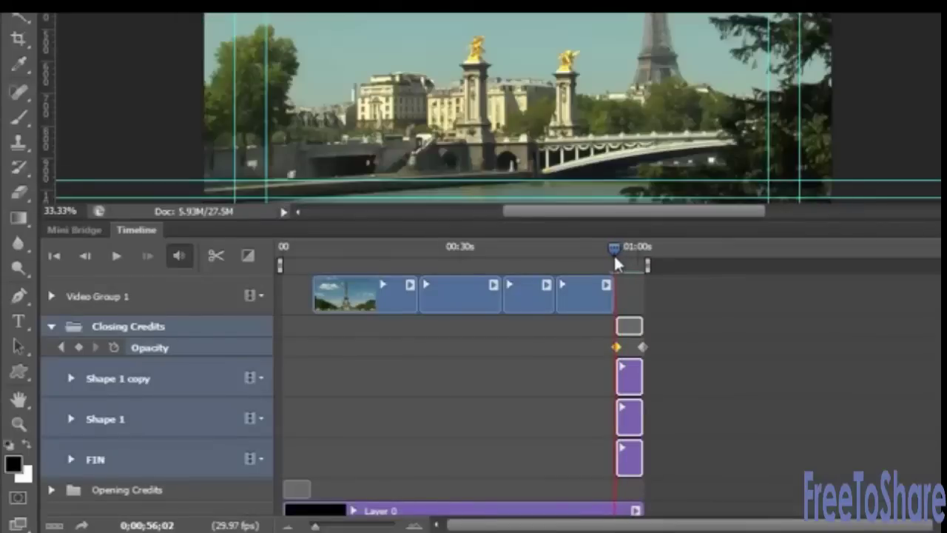
pyautogui.click(601, 301)
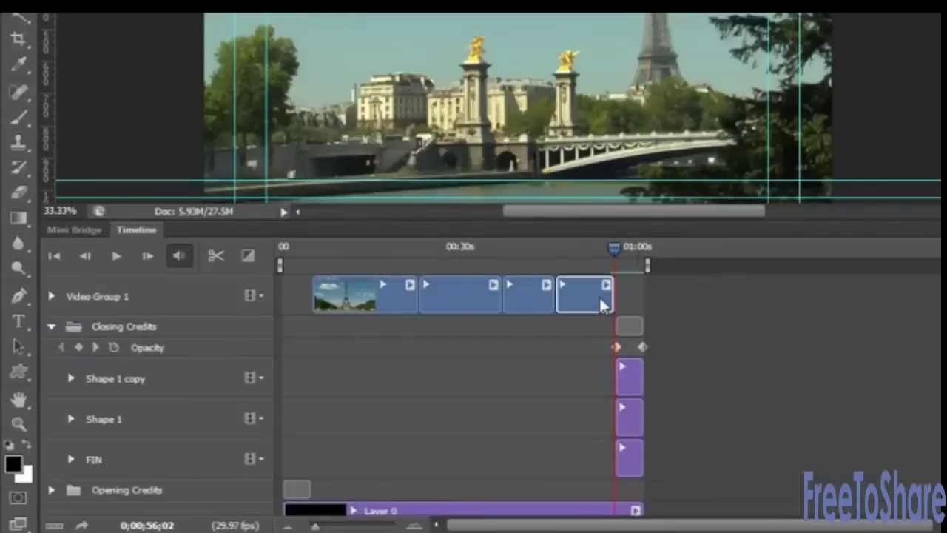
pyautogui.click(248, 256)
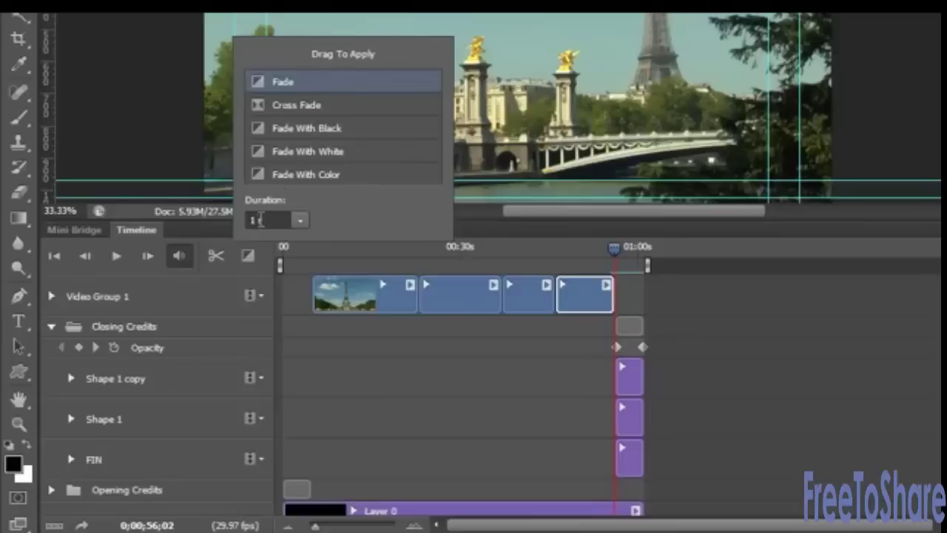
pyautogui.click(299, 221)
pyautogui.moveTo(303, 250); pyautogui.dragTo(301, 244)
pyautogui.write('2')
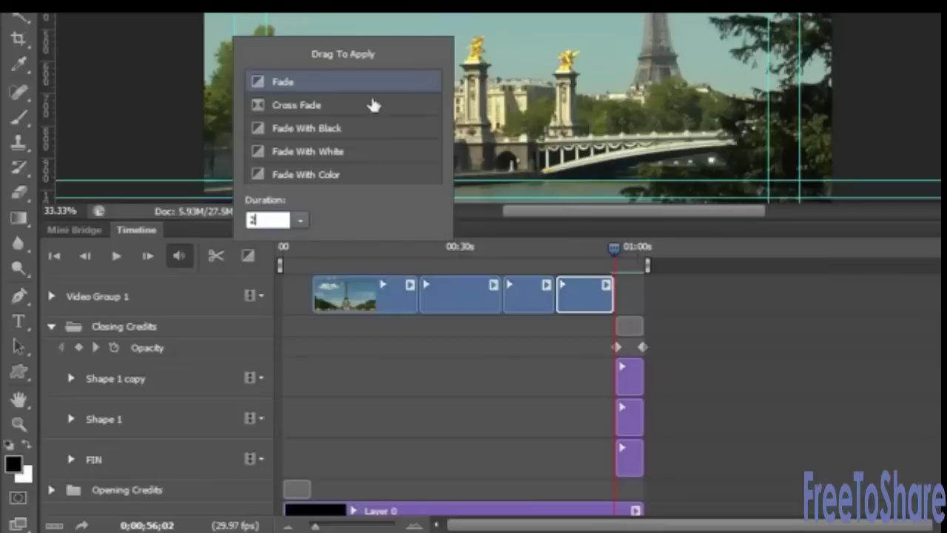
pyautogui.moveTo(332, 132); pyautogui.dragTo(603, 299)
pyautogui.click(615, 248)
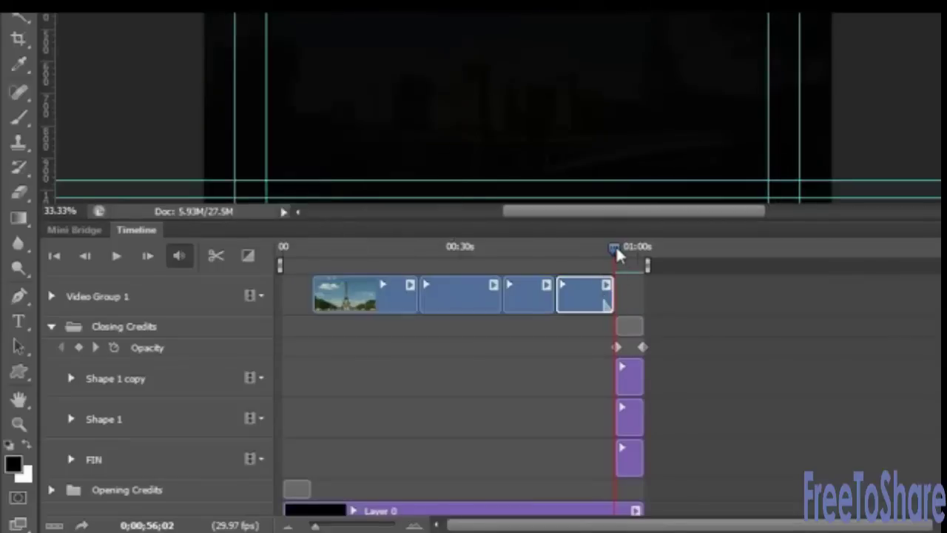
pyautogui.moveTo(615, 248); pyautogui.dragTo(312, 254)
# Apply the plain Fade transition to the first Paris clip's start and preview it
pyautogui.click(350, 296)
pyautogui.click(247, 258)
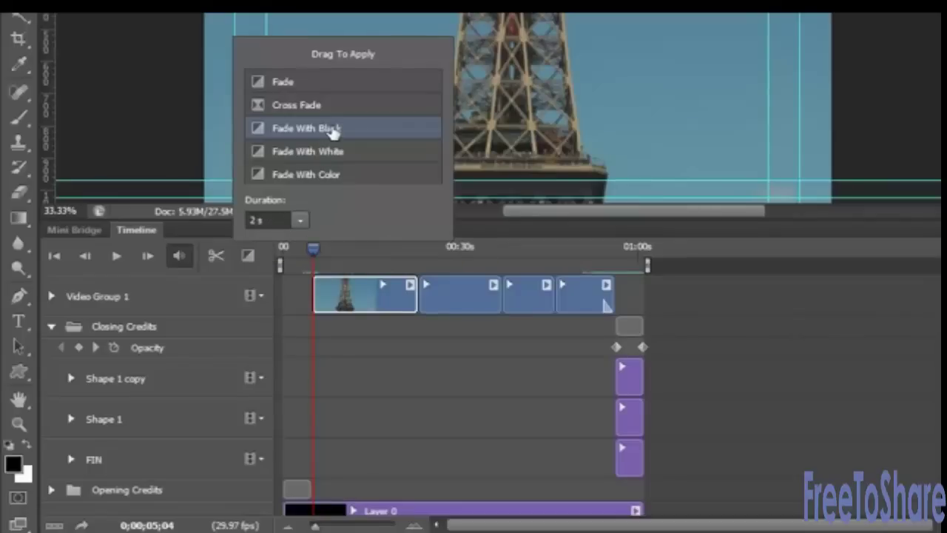
pyautogui.click(302, 83)
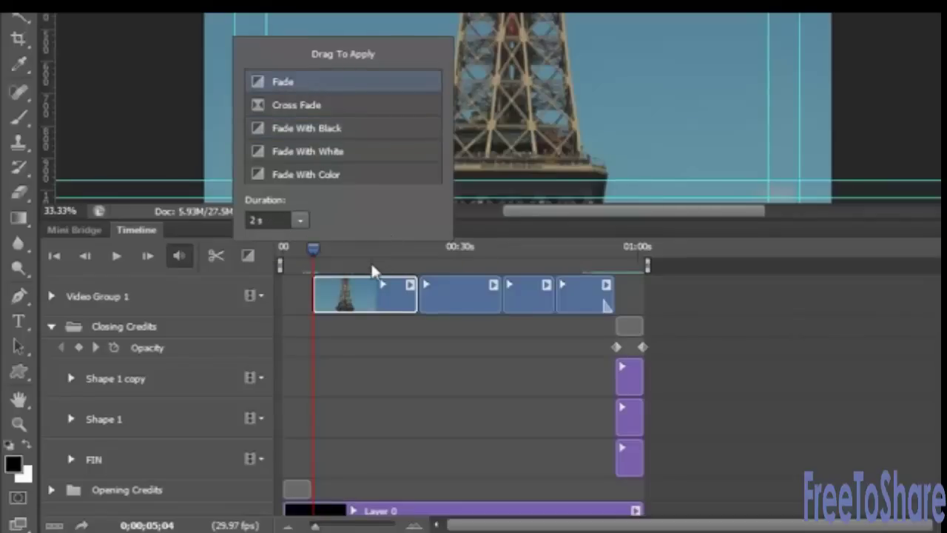
pyautogui.moveTo(285, 83); pyautogui.dragTo(327, 296)
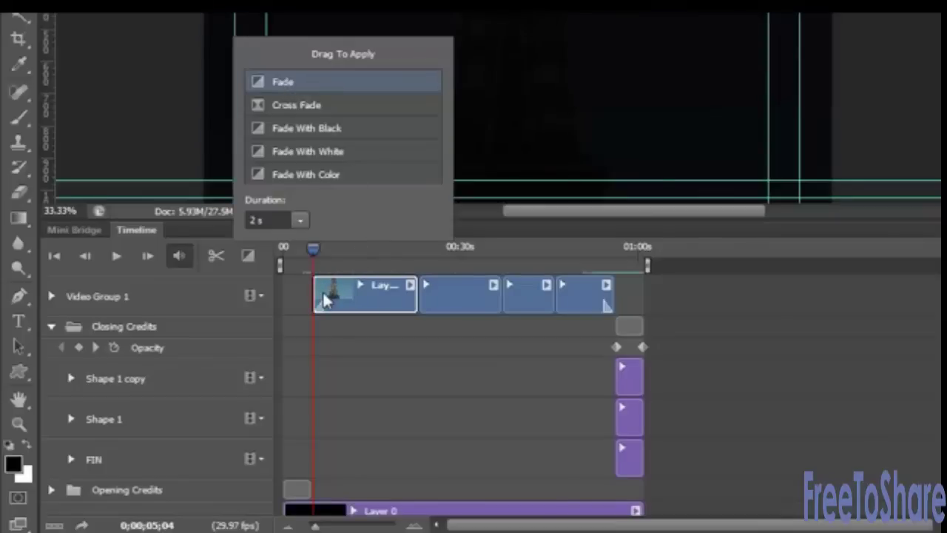
pyautogui.click(317, 250)
pyautogui.moveTo(317, 252)
pyautogui.mouseDown()
pyautogui.moveTo(299, 253)
pyautogui.moveTo(335, 254)
pyautogui.moveTo(316, 257)
pyautogui.mouseUp()
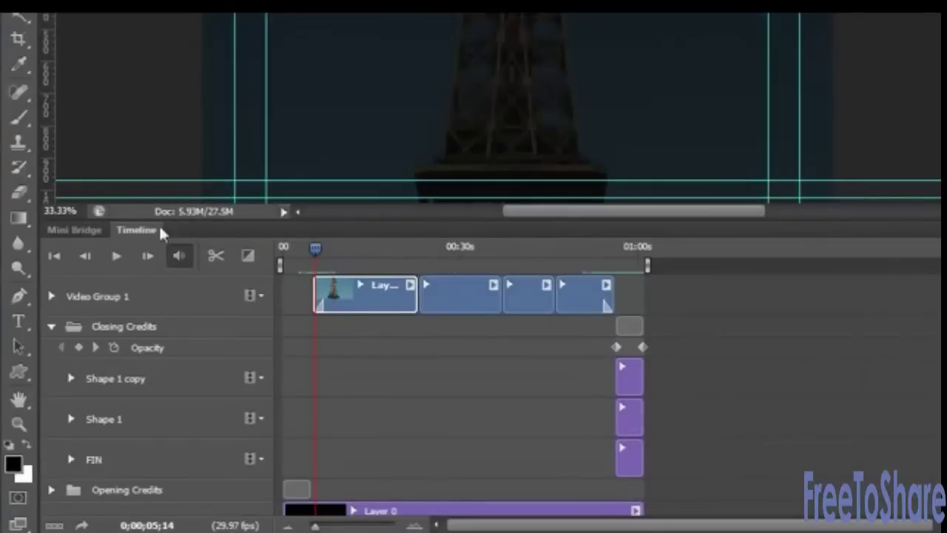
# Enlarge the canvas preview, hide guides with Ctrl+;, and play the finished video
pyautogui.moveTo(310, 250); pyautogui.dragTo(274, 249)
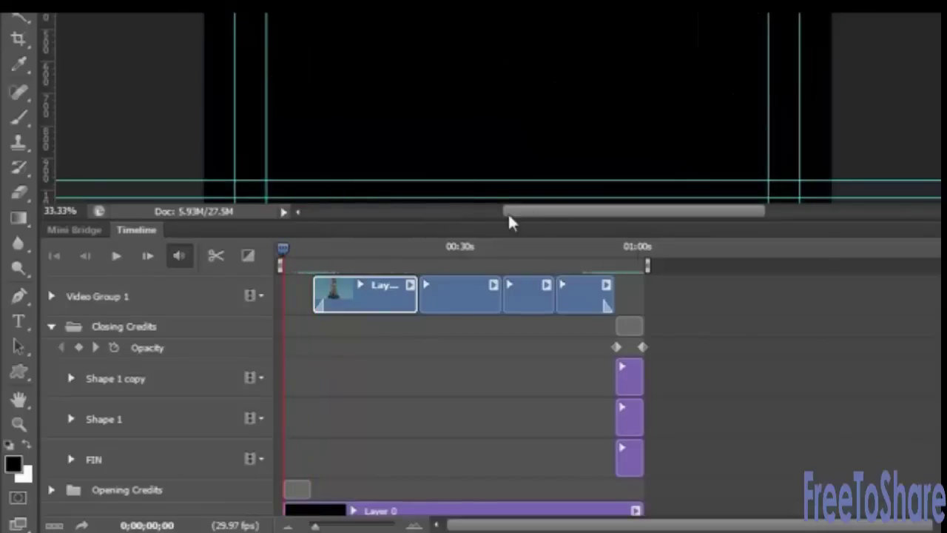
pyautogui.moveTo(494, 218); pyautogui.dragTo(486, 407)
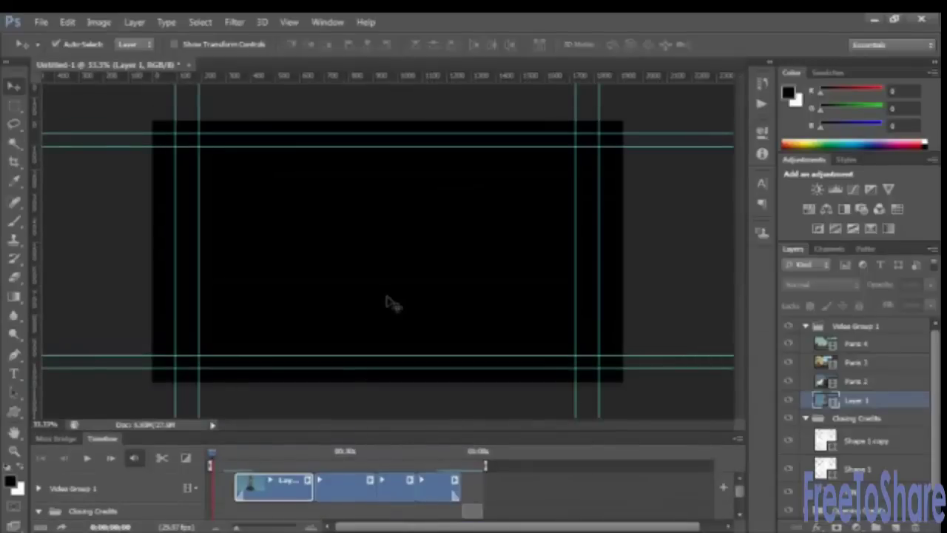
pyautogui.hotkey('ctrl', ';')
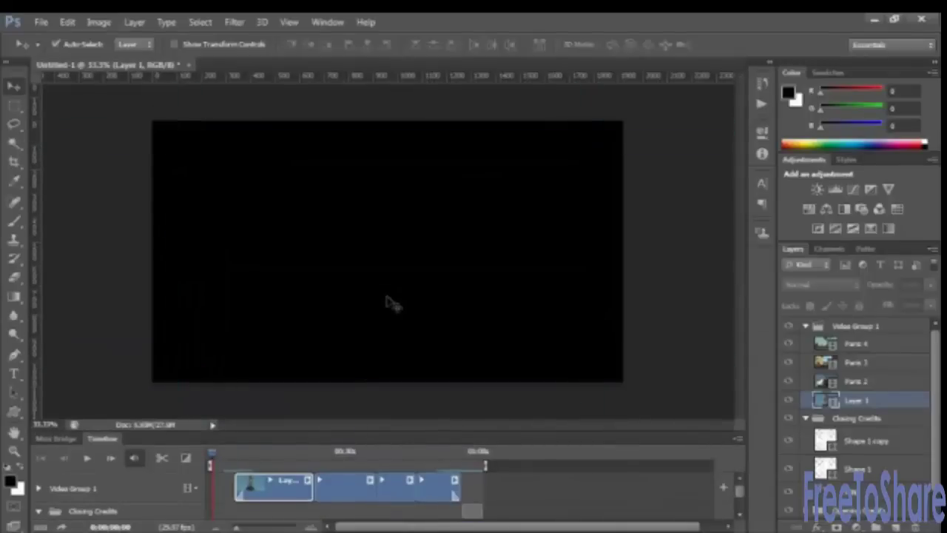
pyautogui.click(87, 458)
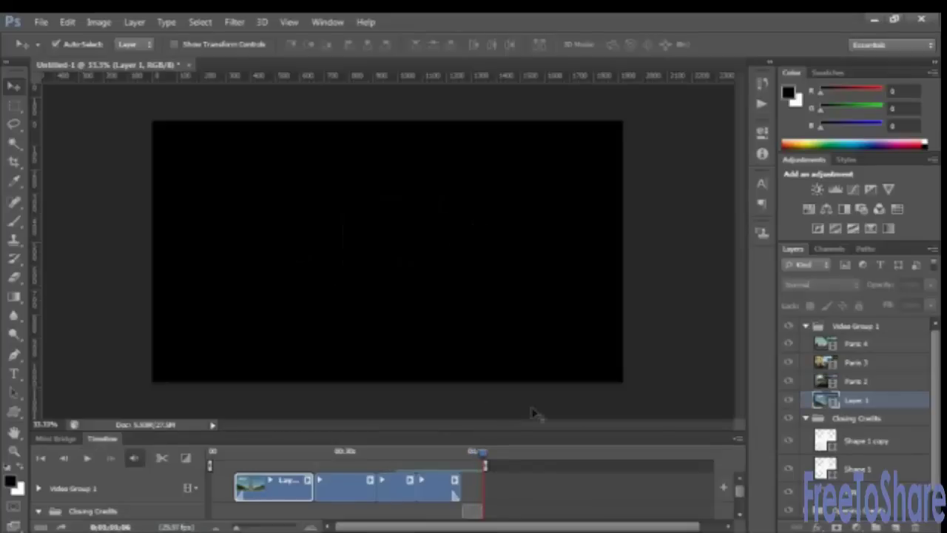
pyautogui.scroll(-3, 742, 500)
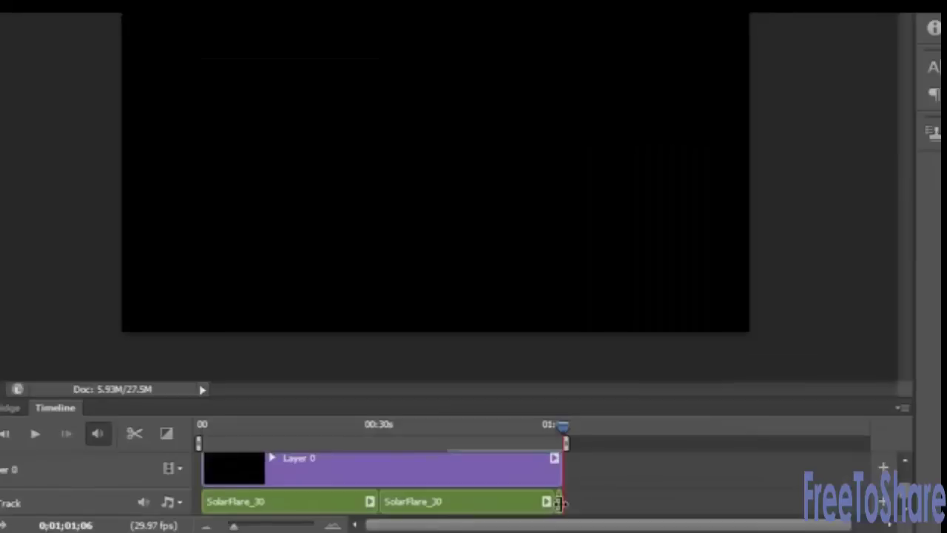
pyautogui.moveTo(480, 510); pyautogui.dragTo(500, 515)
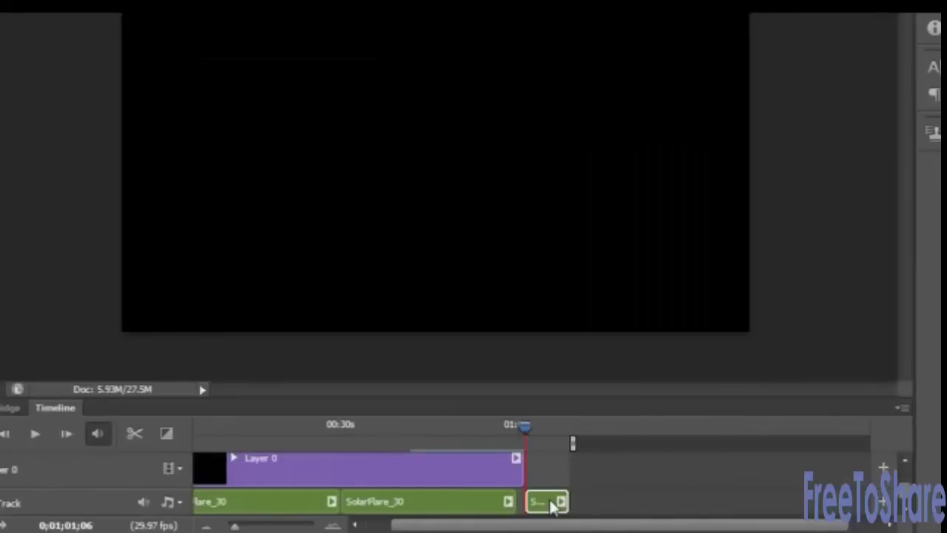
pyautogui.press('Delete')
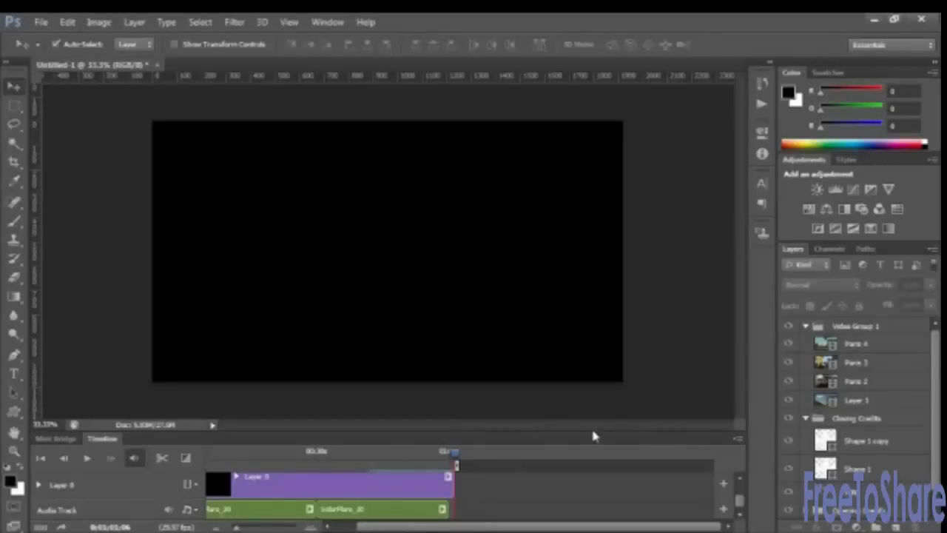
# Enlarge and zoom out the Timeline, then collapse the Closing Credits group
pyautogui.moveTo(594, 433); pyautogui.dragTo(572, 324)
pyautogui.click(215, 526)
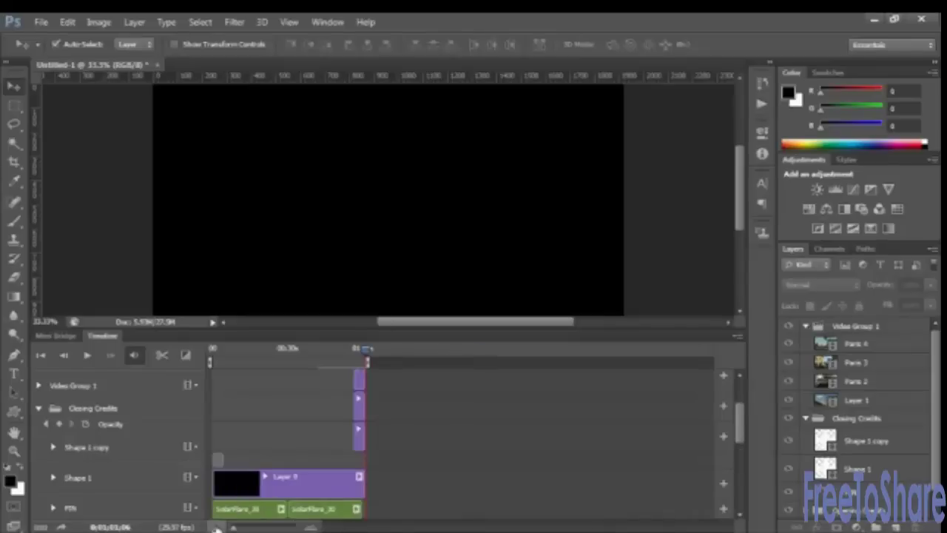
pyautogui.click(215, 526)
pyautogui.click(42, 411)
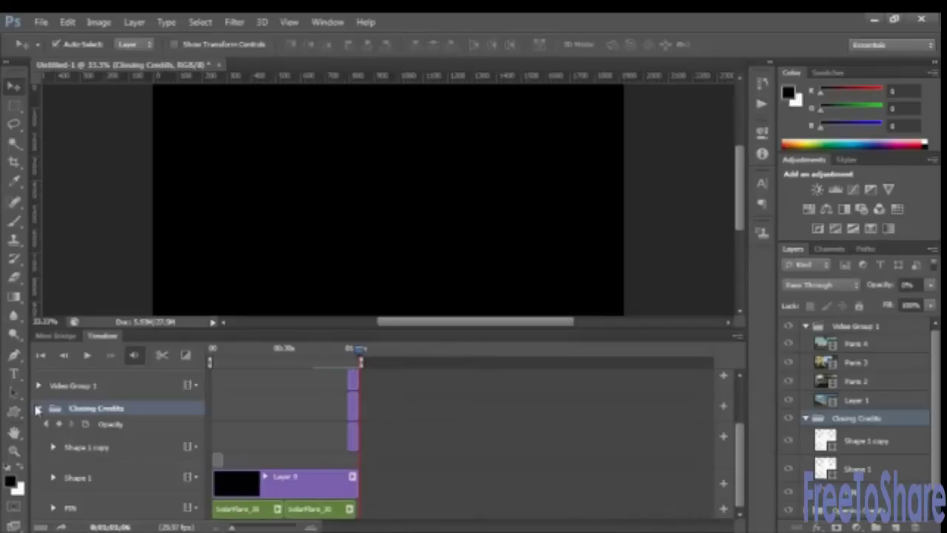
pyautogui.click(38, 407)
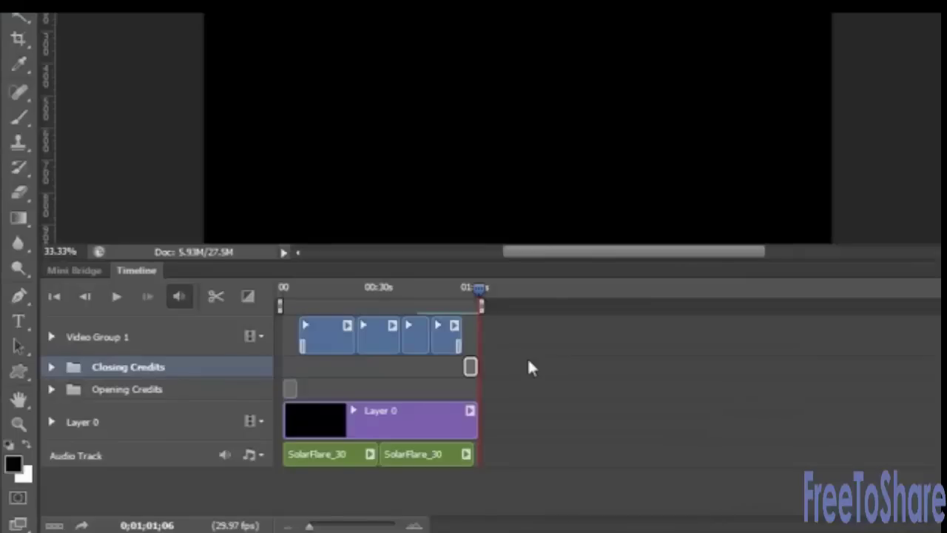
# Set the first Video Group 1 clip to 250% speed and the second to 200%
pyautogui.click(331, 348)
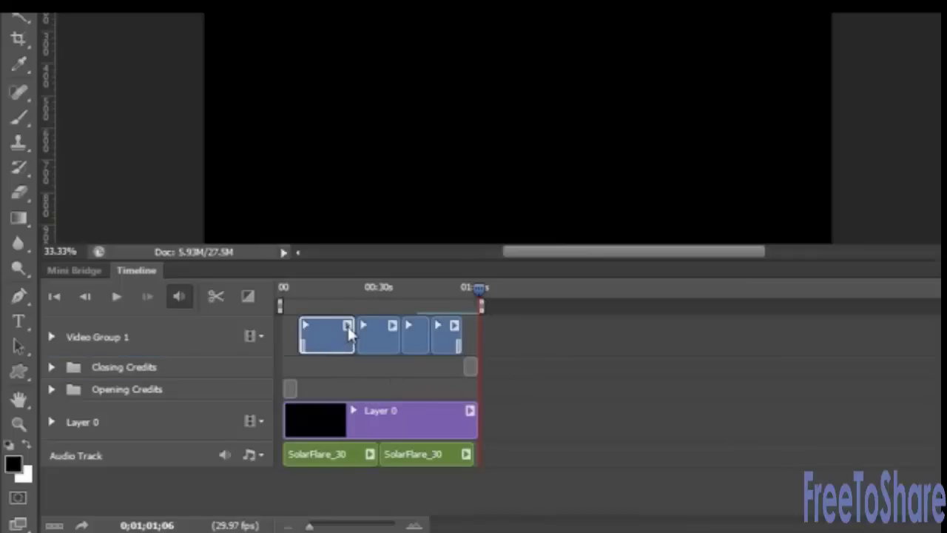
pyautogui.click(347, 327)
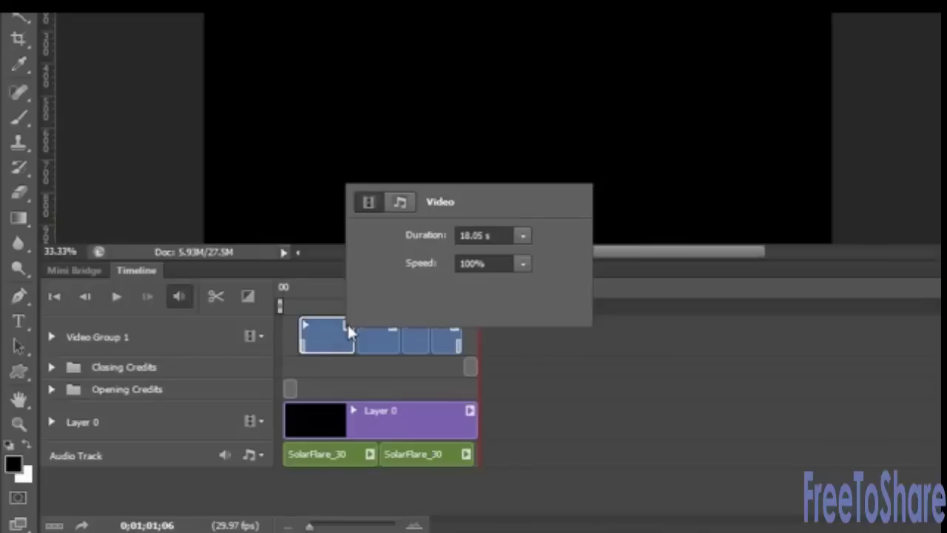
pyautogui.click(520, 267)
pyautogui.moveTo(525, 286); pyautogui.dragTo(539, 289)
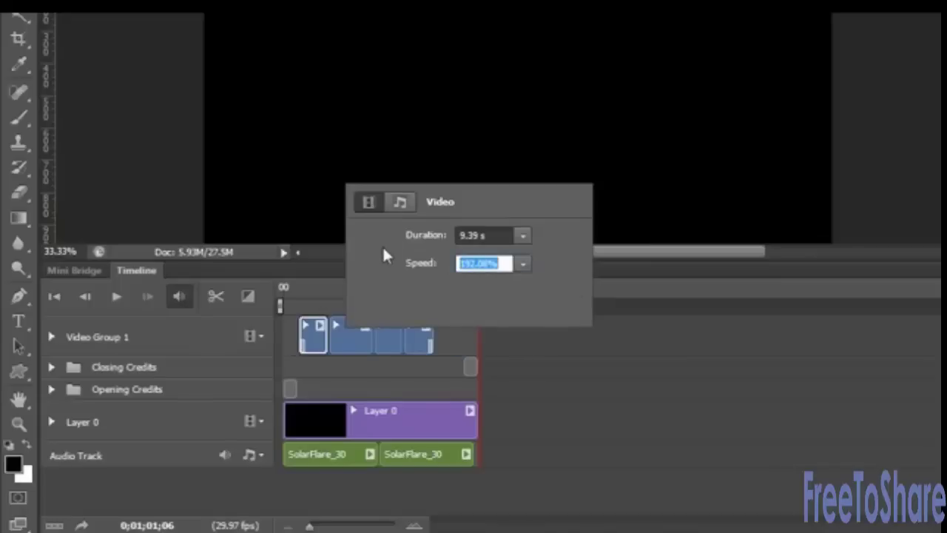
pyautogui.write('250')
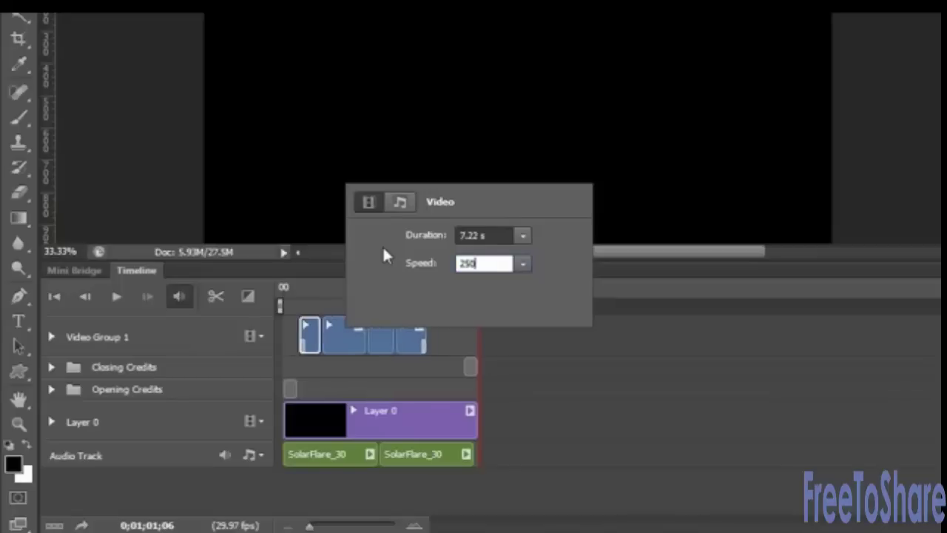
pyautogui.click(335, 346)
pyautogui.click(360, 327)
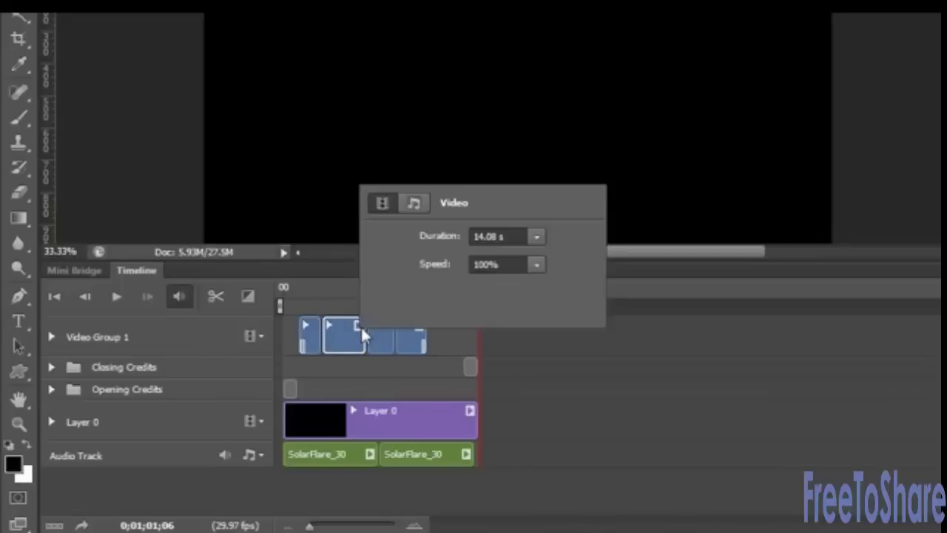
pyautogui.click(508, 265)
pyautogui.write('200')
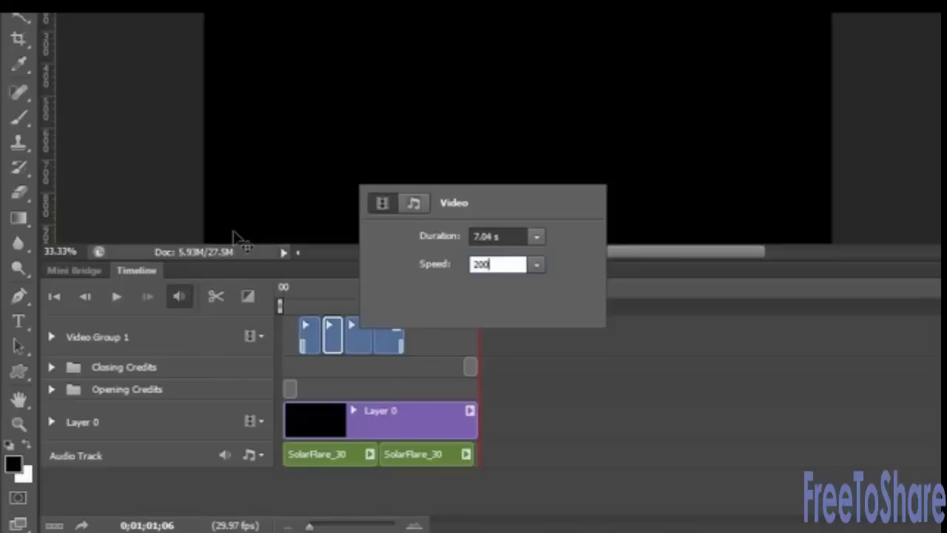
pyautogui.click(354, 346)
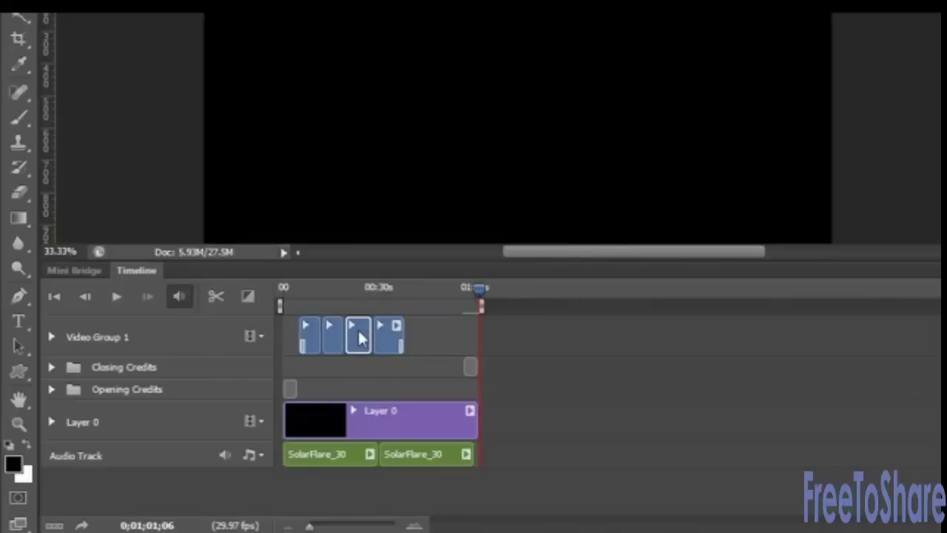
# Set the third clip's speed to 150% and the fourth clip's to 125%
pyautogui.click(414, 524)
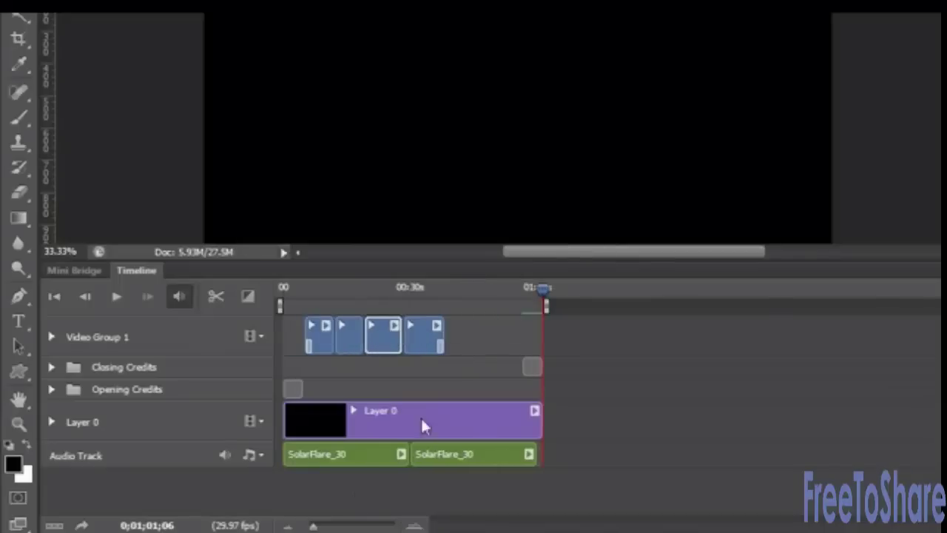
pyautogui.click(396, 327)
pyautogui.click(536, 265)
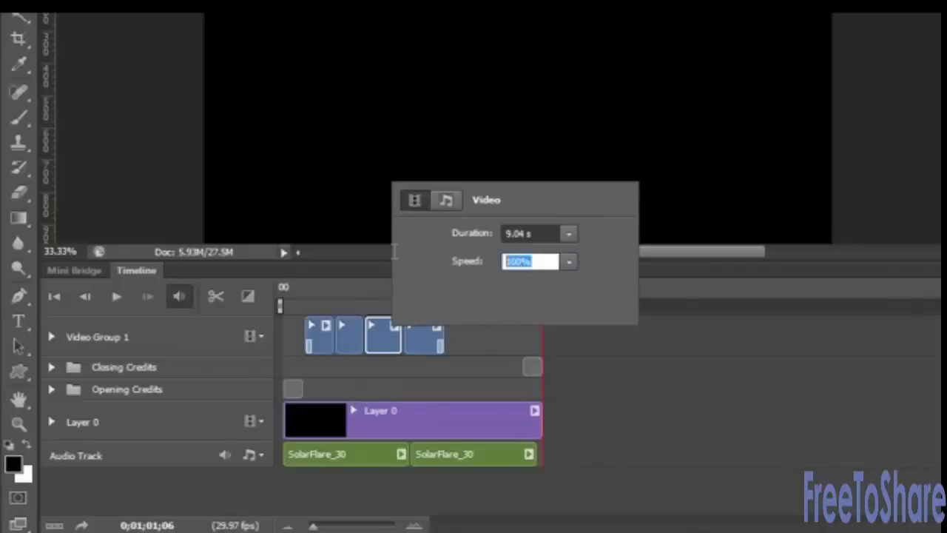
pyautogui.write('150')
pyautogui.click(406, 335)
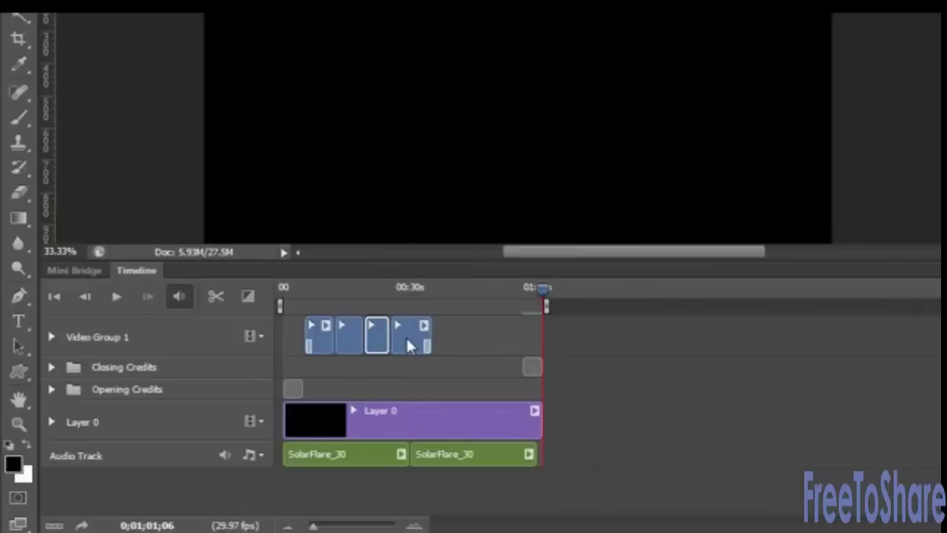
pyautogui.click(425, 327)
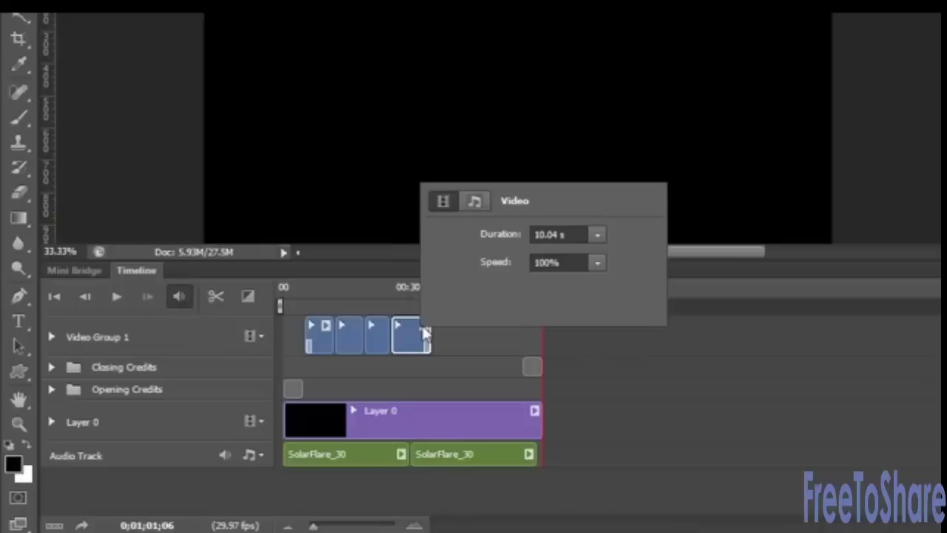
pyautogui.click(559, 267)
pyautogui.write('125')
pyautogui.press('Return')
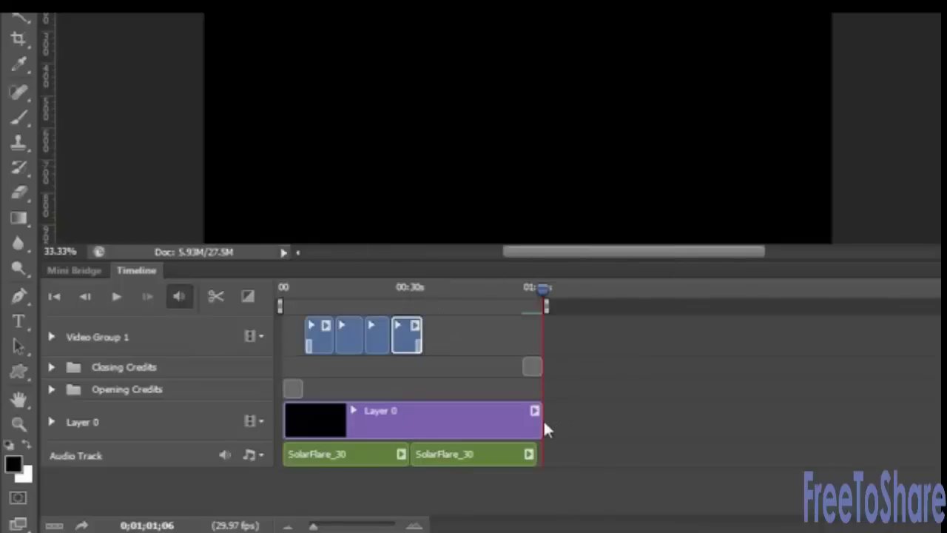
# Slide the FIN credits up to the shortened clips, then trim Layer 0 and the second SolarFlare_30 clip to end together near 38 seconds
pyautogui.moveTo(534, 367); pyautogui.dragTo(436, 366)
pyautogui.click(505, 417)
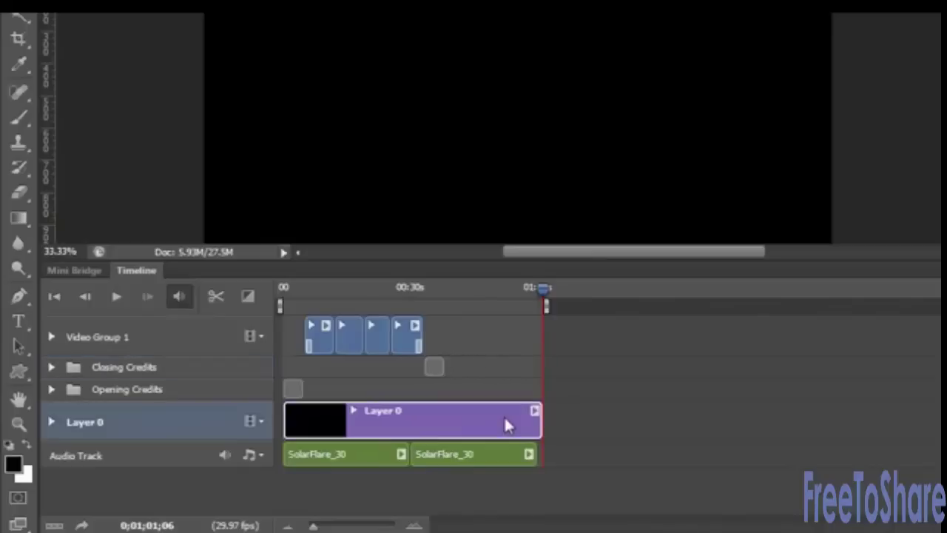
pyautogui.moveTo(539, 420); pyautogui.dragTo(444, 419)
pyautogui.click(473, 455)
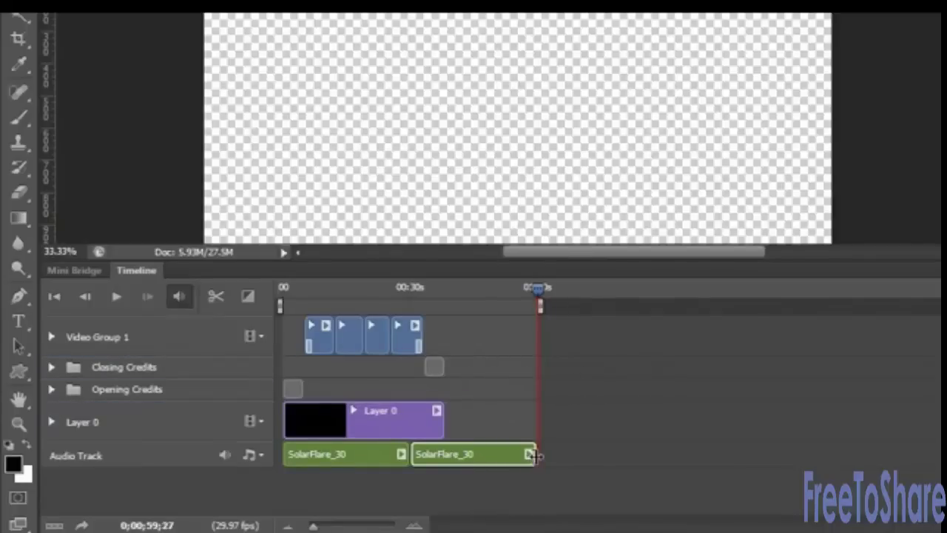
pyautogui.moveTo(536, 455); pyautogui.dragTo(449, 454)
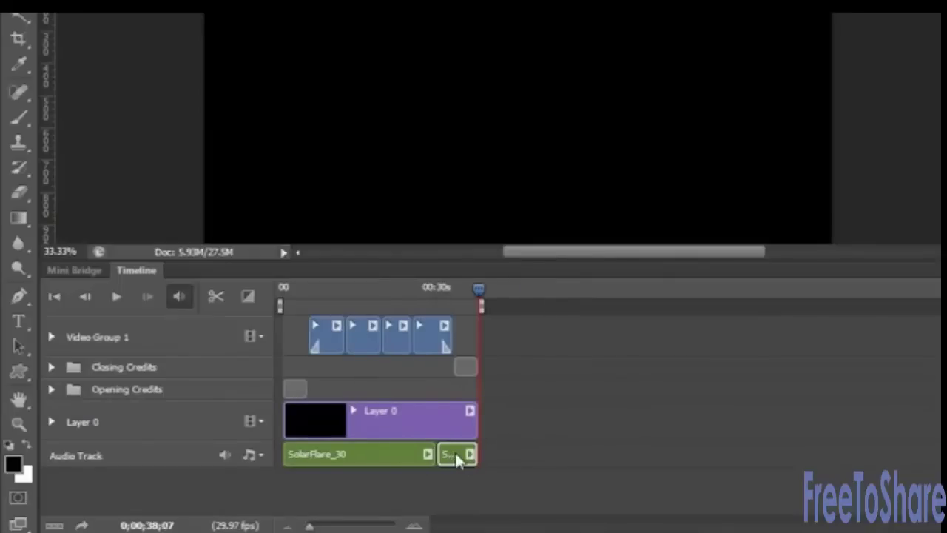
# Give the second SolarFlare_30 clip a short fade-out and apply a Fade transition to the last clip's end
pyautogui.rightClick(459, 457)
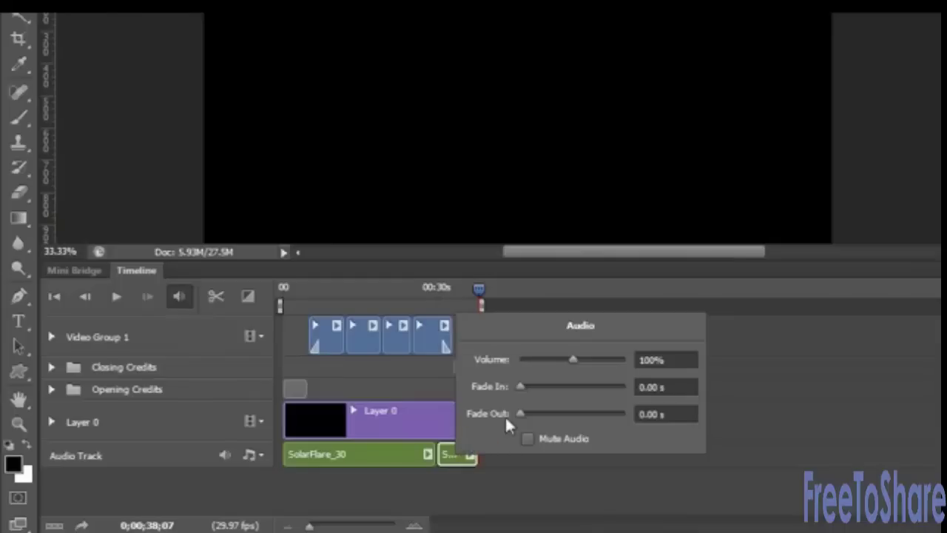
pyautogui.moveTo(519, 413); pyautogui.dragTo(521, 412)
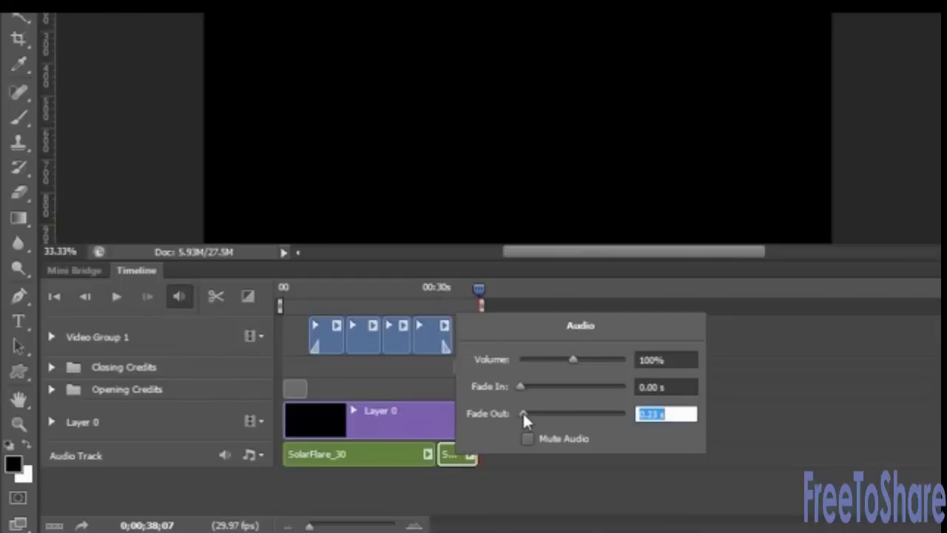
pyautogui.click(449, 452)
pyautogui.click(247, 296)
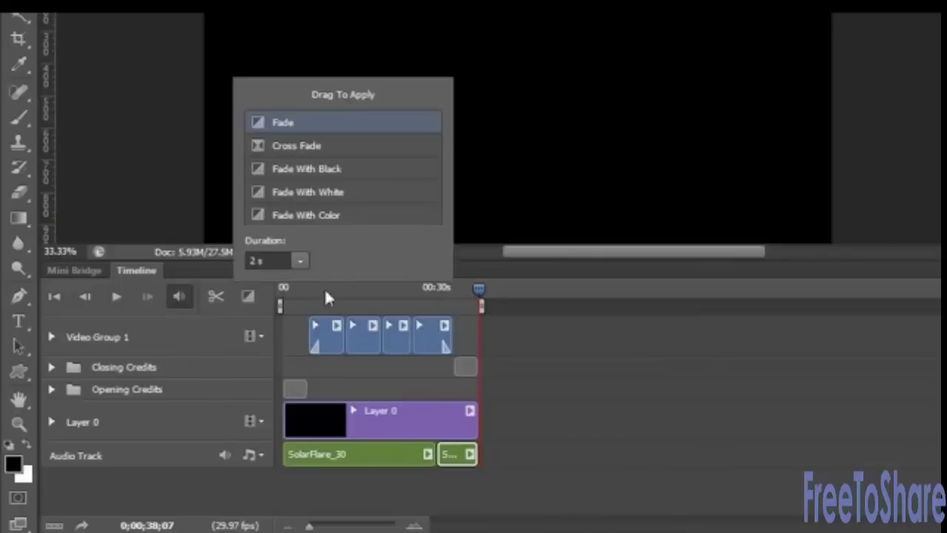
pyautogui.moveTo(257, 123); pyautogui.dragTo(452, 342)
# Close the transitions list and preview from the start, pausing around 0;00;03;13 on the MON ⚜ PARIS title
pyautogui.click(116, 297)
pyautogui.click(115, 297)
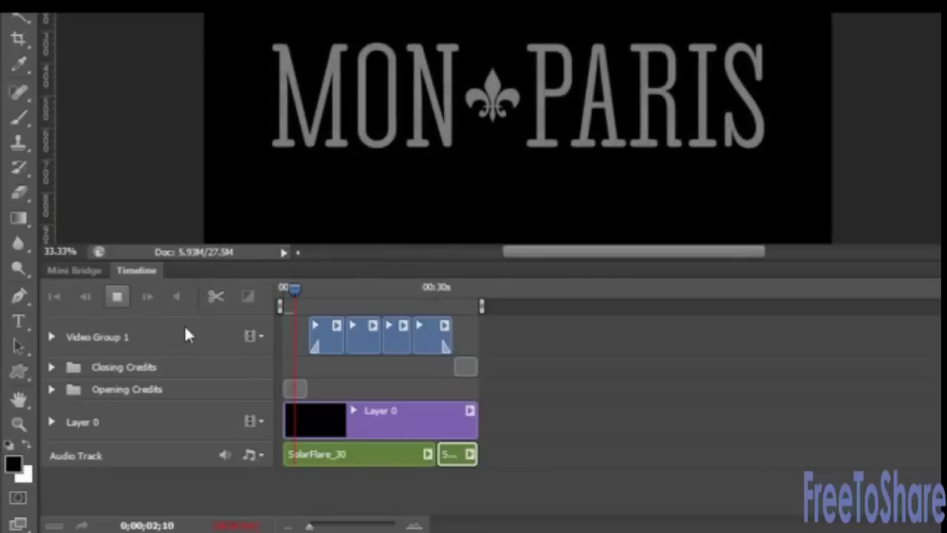
pyautogui.click(120, 299)
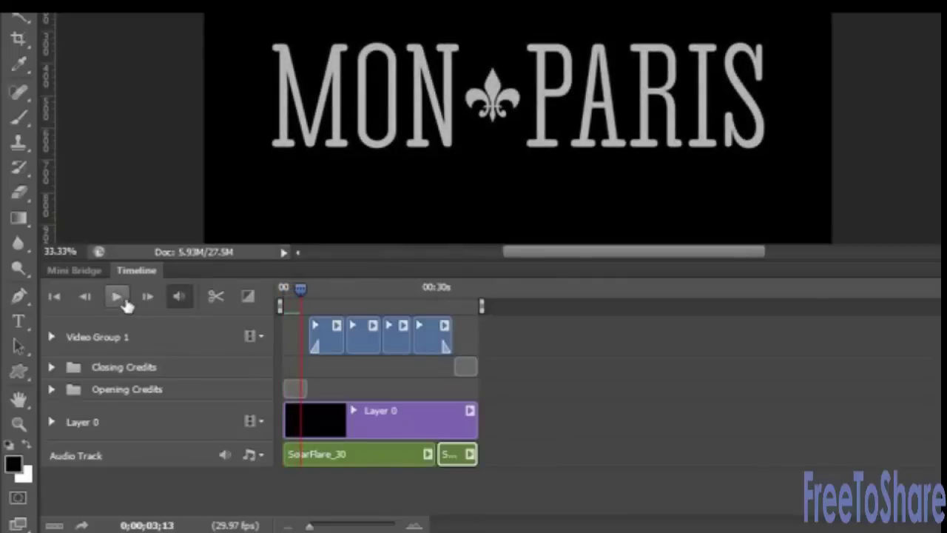